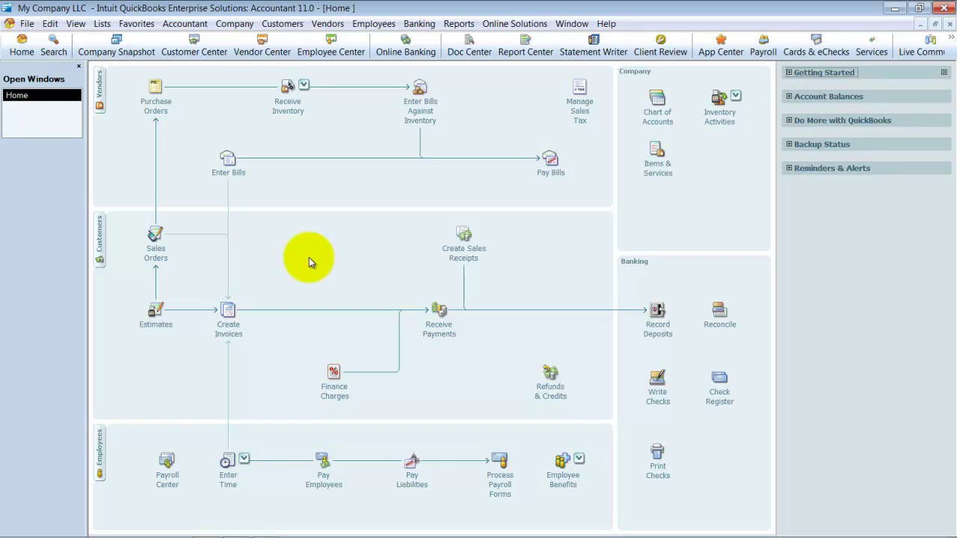
# - Open the Item List, narrow the Description column, and widen the Price column so full prices fit
pyautogui.click(101, 23)
pyautogui.click(124, 54)
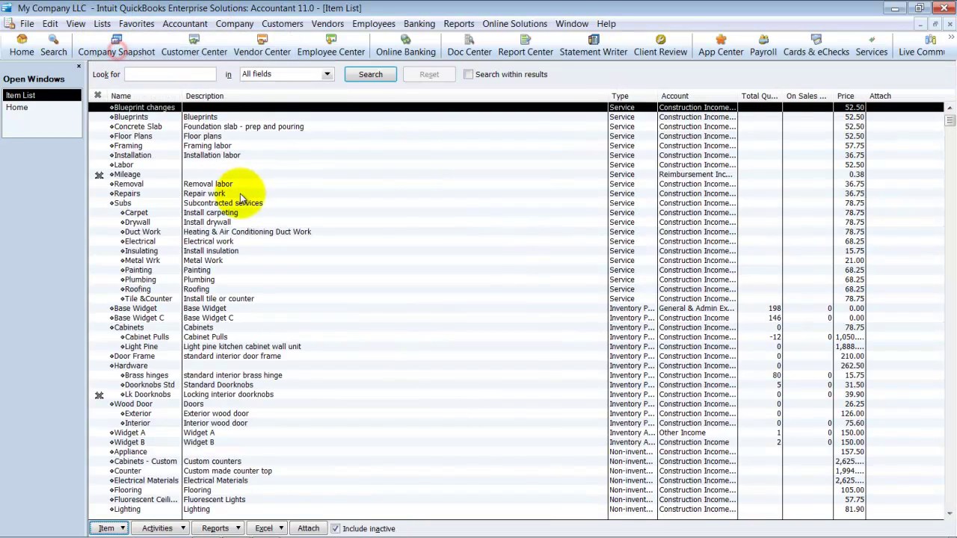
pyautogui.moveTo(608, 96); pyautogui.dragTo(419, 100)
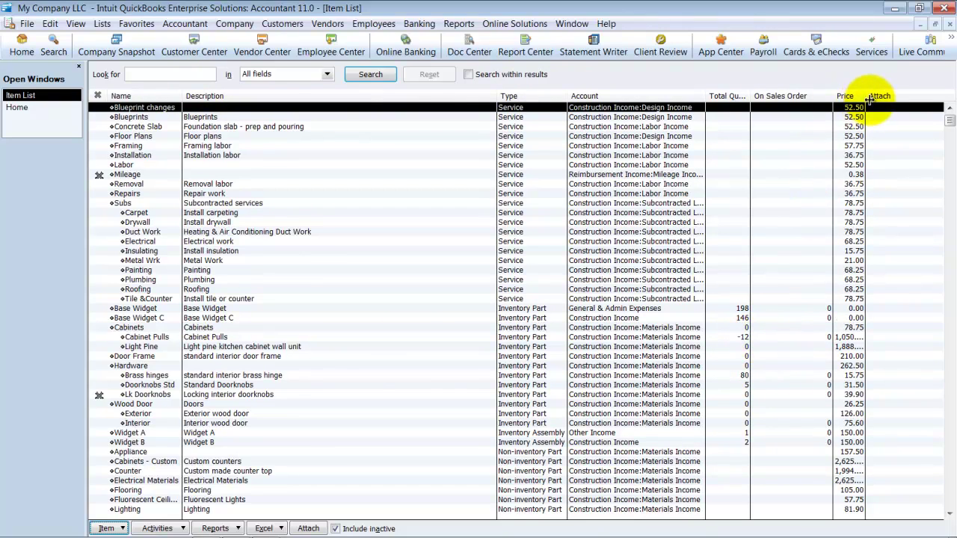
pyautogui.moveTo(865, 95); pyautogui.dragTo(917, 96)
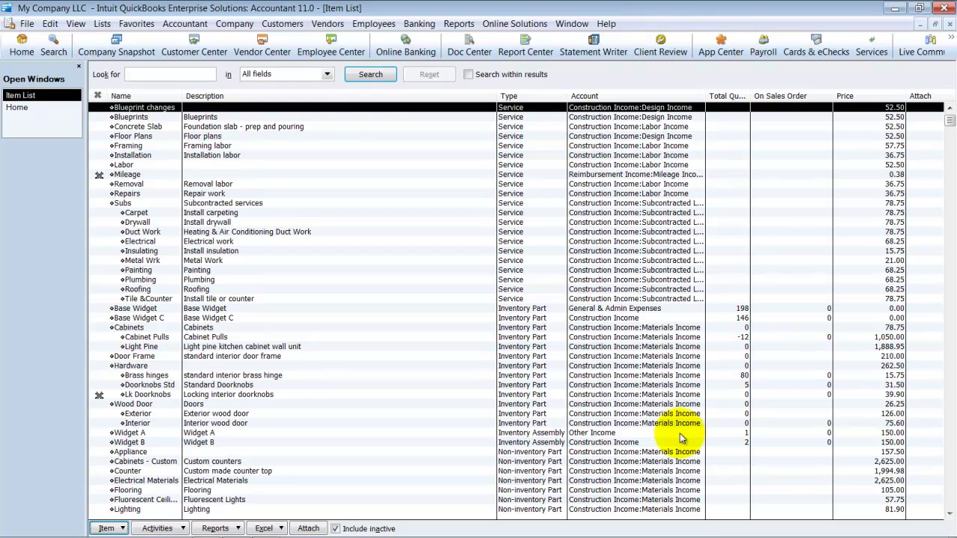
# - Review the Inventory Item QuickReport for Cabinet Pulls across all dates, and close the report
pyautogui.click(735, 338)
pyautogui.doubleClick(736, 338)
pyautogui.press('a')
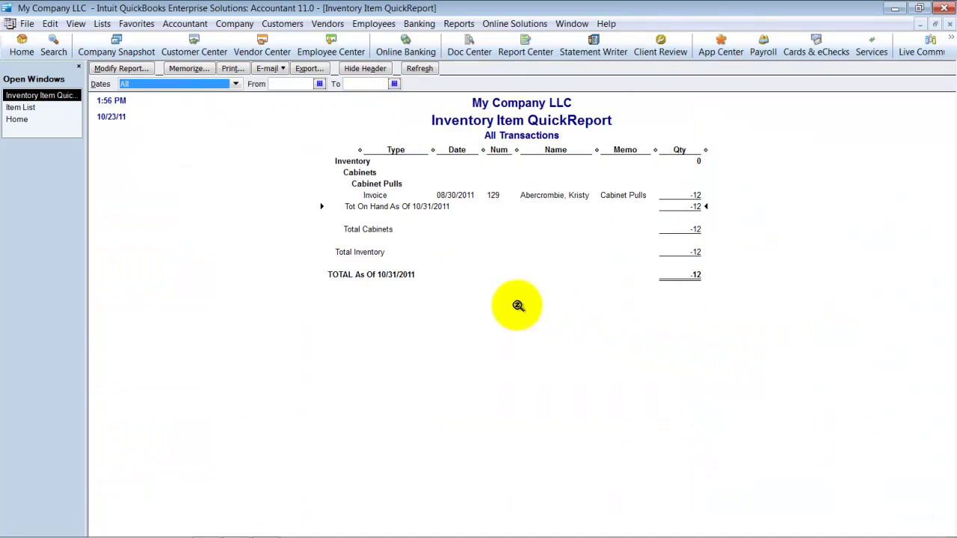
pyautogui.click(447, 189)
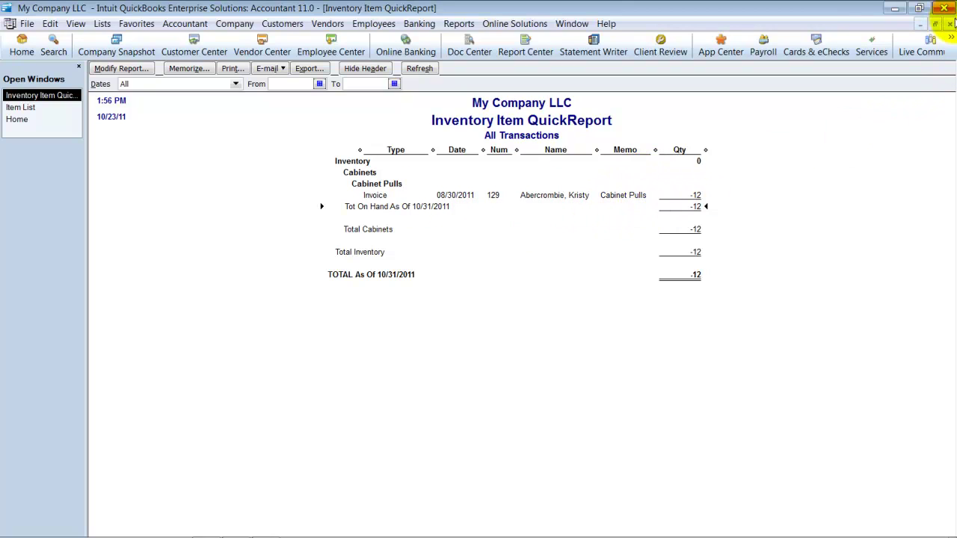
pyautogui.click(949, 23)
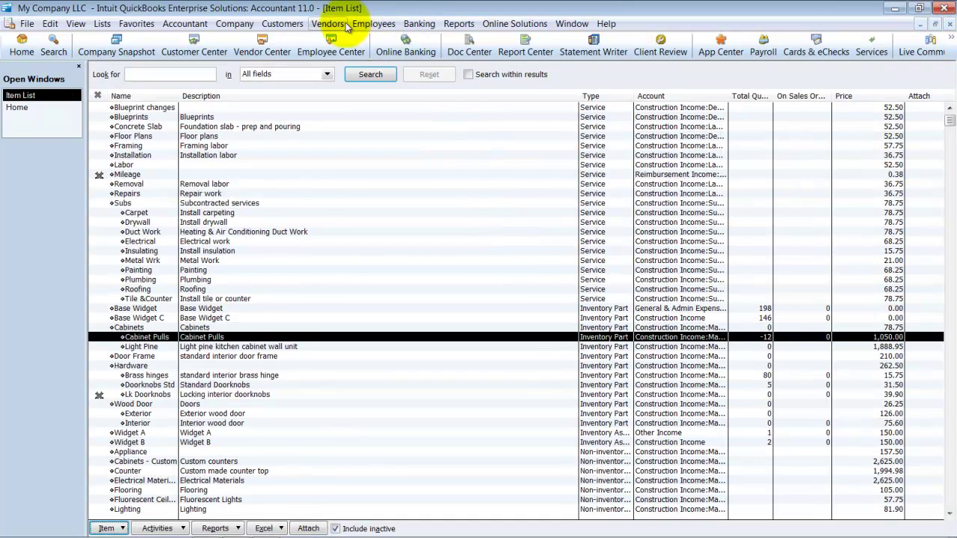
# - Start an Adjust Quantity/Value on Hand entry and set its adjustment type to Quantity and Total Value
pyautogui.click(327, 23)
pyautogui.moveTo(402, 178)
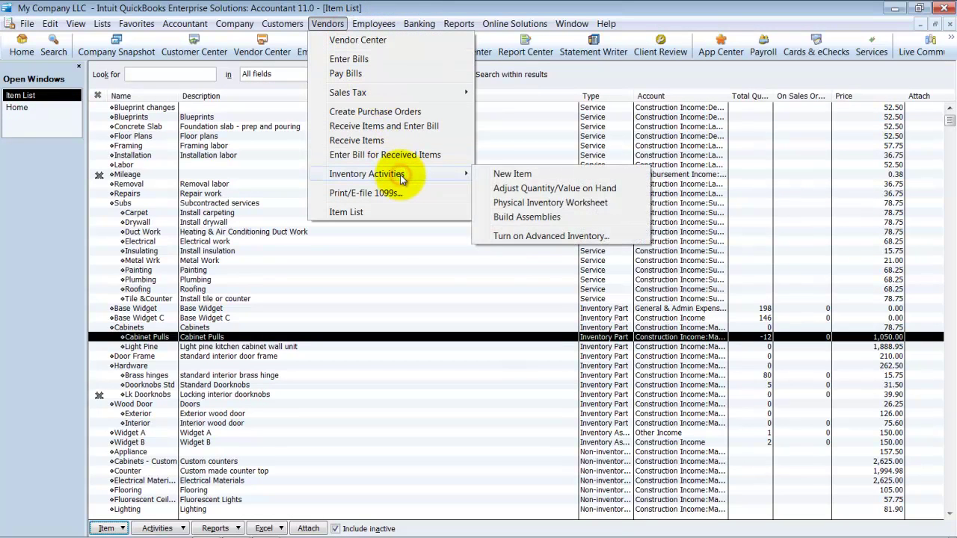
pyautogui.click(608, 189)
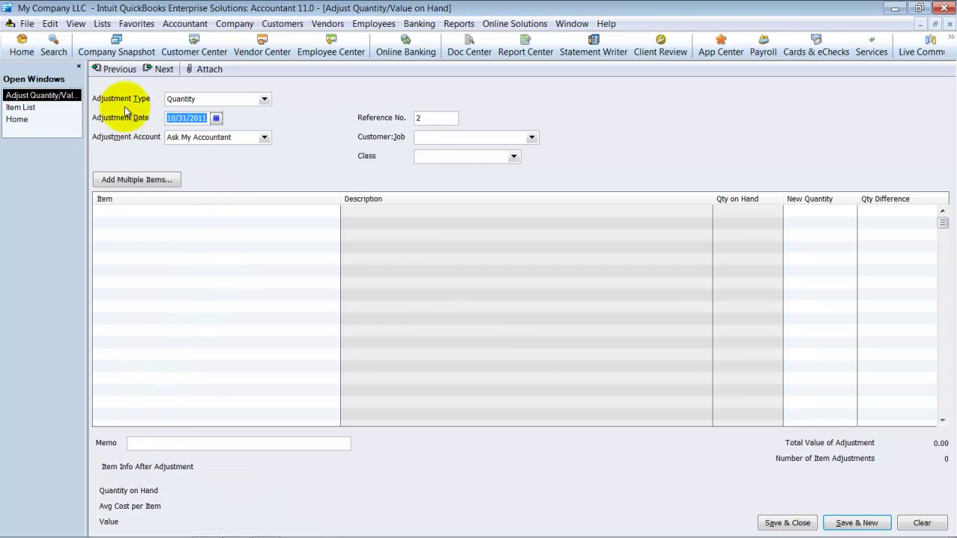
pyautogui.click(263, 100)
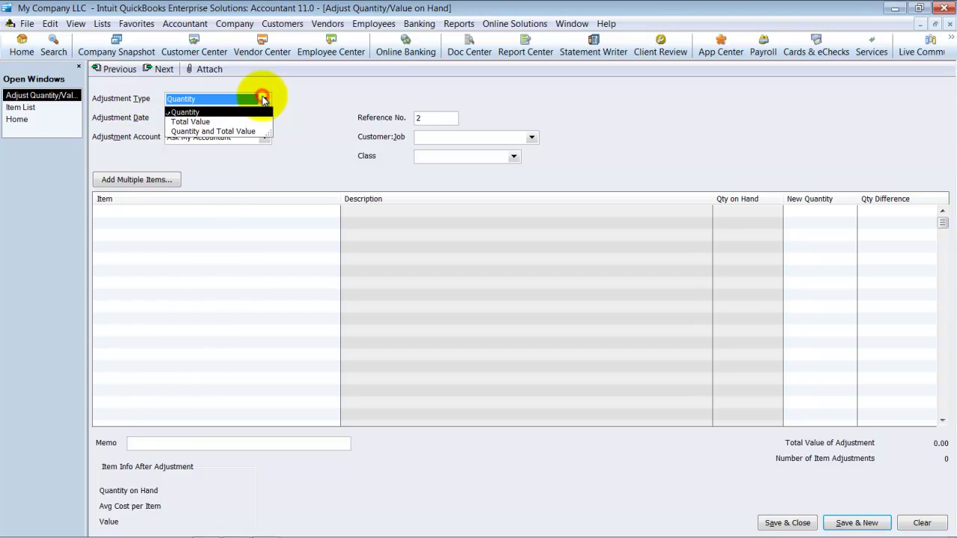
pyautogui.click(221, 133)
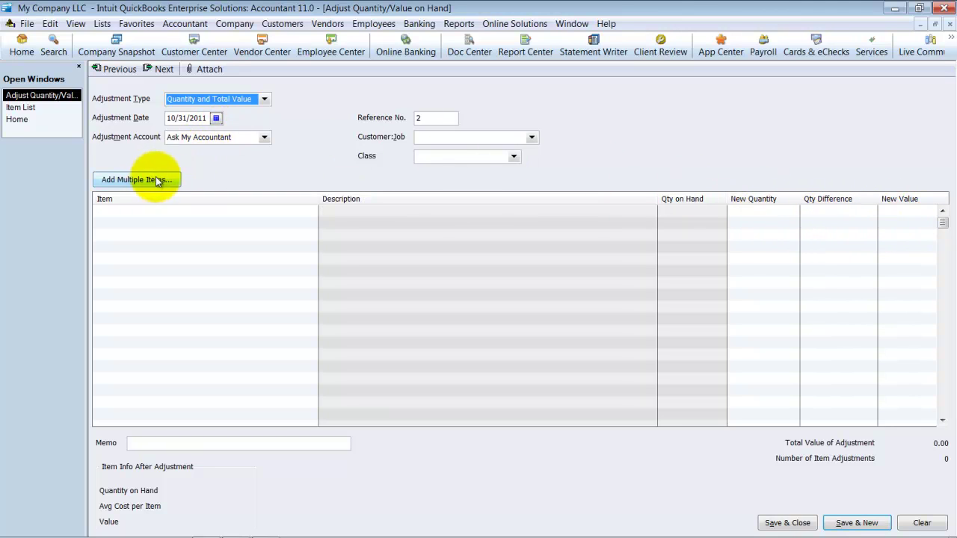
# - Check the Item List and add Cabinet Pulls as the first item of the inventory adjustment
pyautogui.click(38, 107)
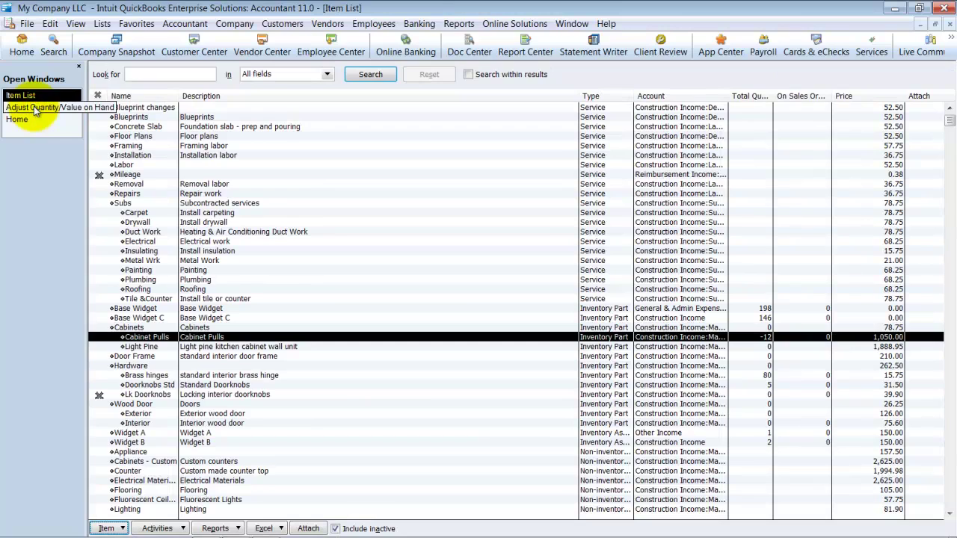
pyautogui.click(34, 107)
pyautogui.click(160, 210)
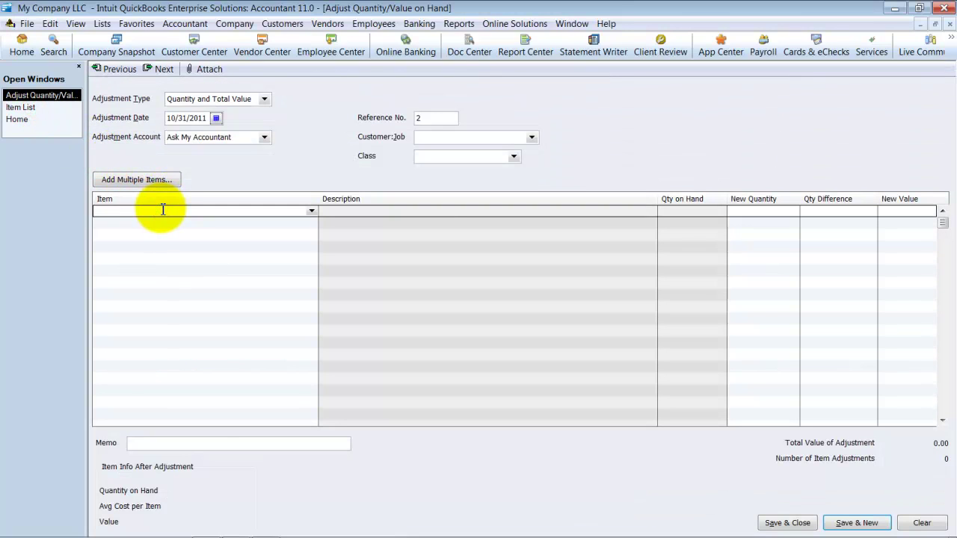
pyautogui.write('c')
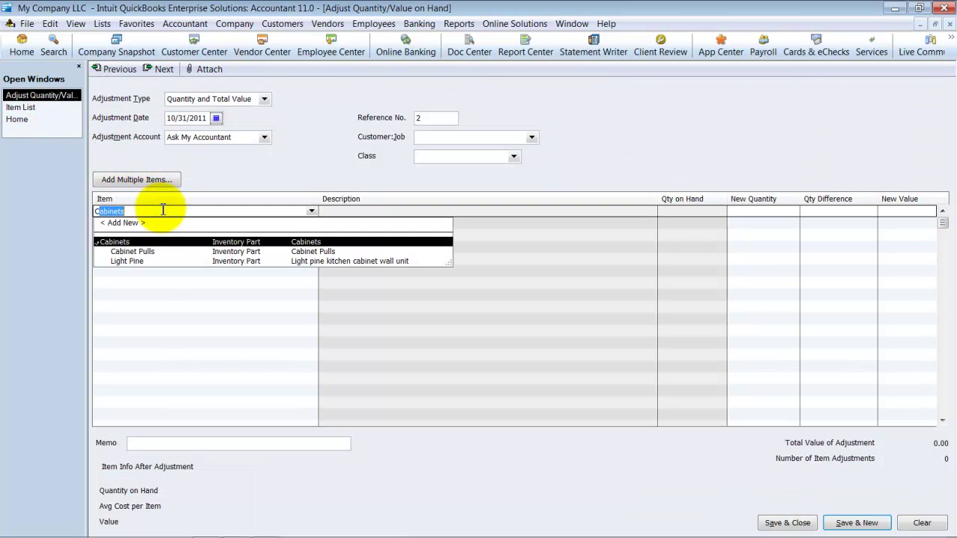
pyautogui.click(135, 251)
# - Find the inventory items matching "widget" and add all of them to the adjustment together
pyautogui.click(159, 181)
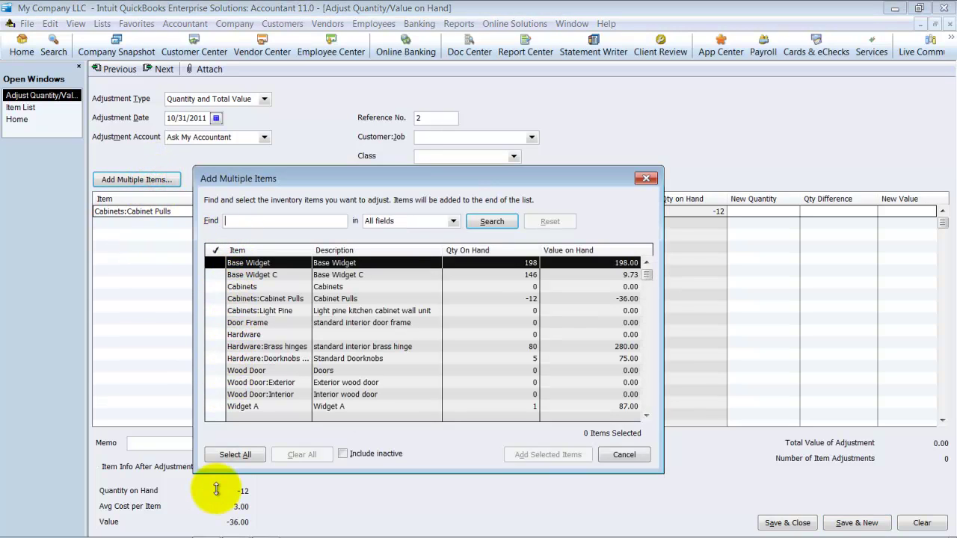
pyautogui.click(489, 223)
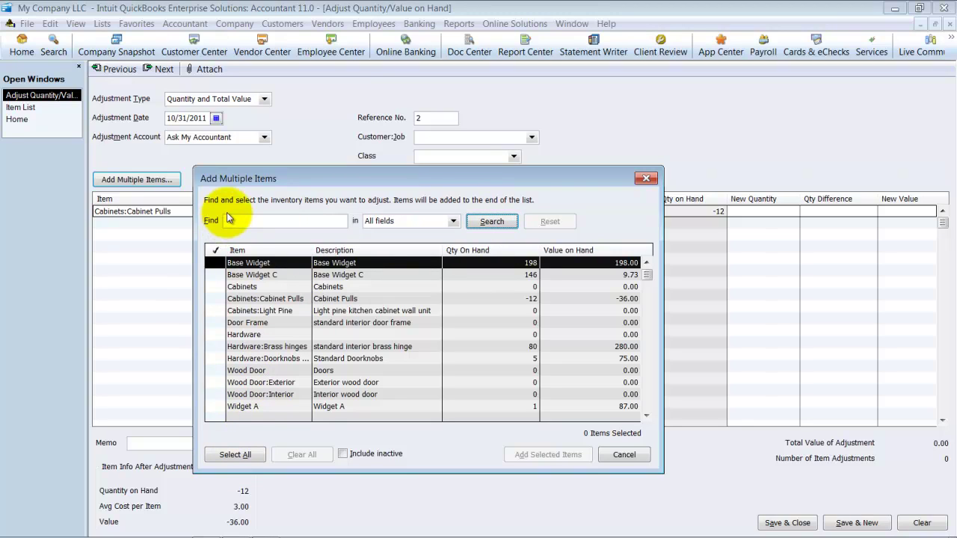
pyautogui.click(248, 222)
pyautogui.write('widg')
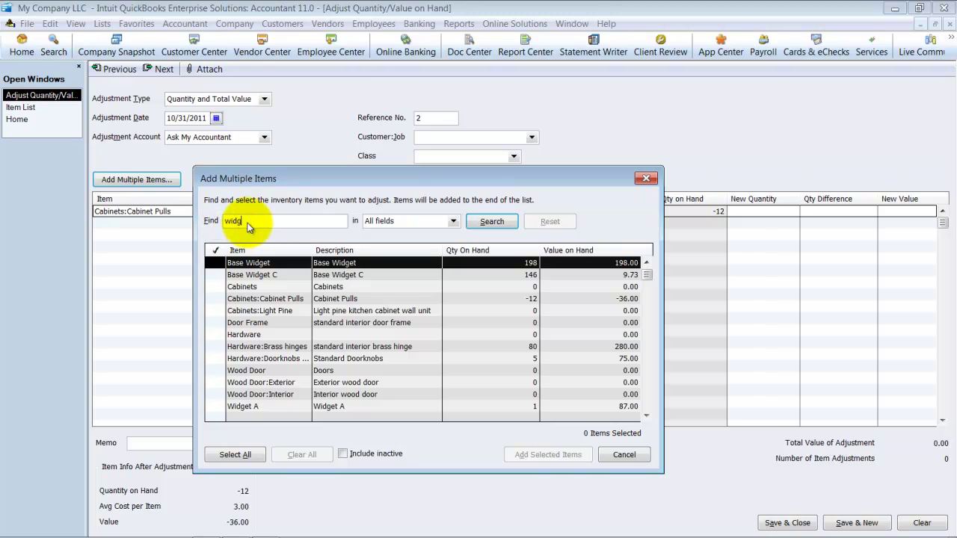
pyautogui.write('et')
pyautogui.click(492, 221)
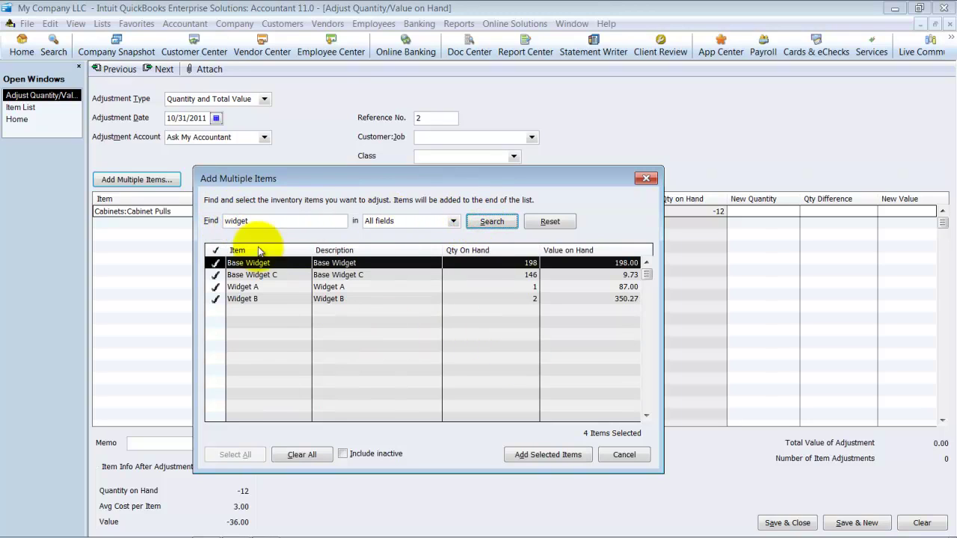
pyautogui.click(525, 456)
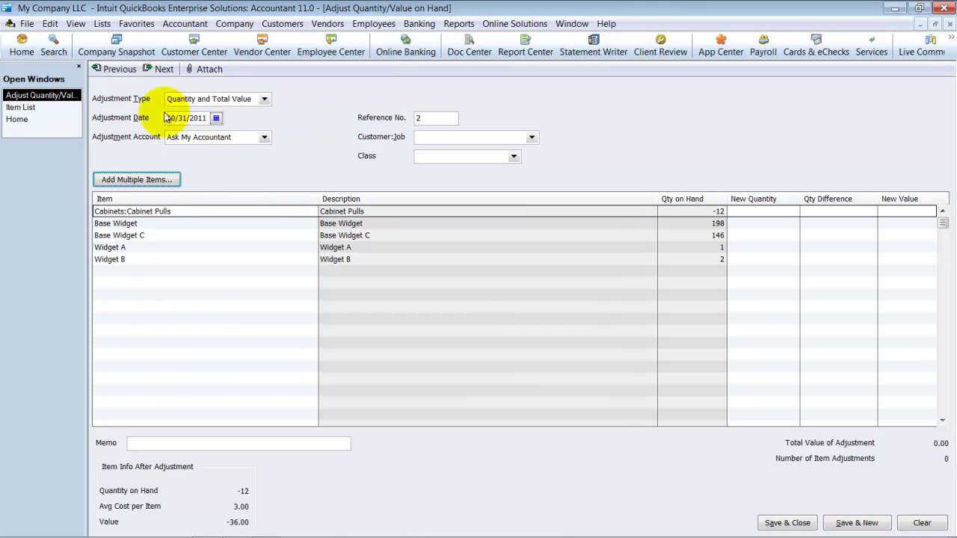
# - Try 10/01/2011 as the adjustment date to compare on-hand quantities, and return the date to 10/31/2011
pyautogui.click(216, 118)
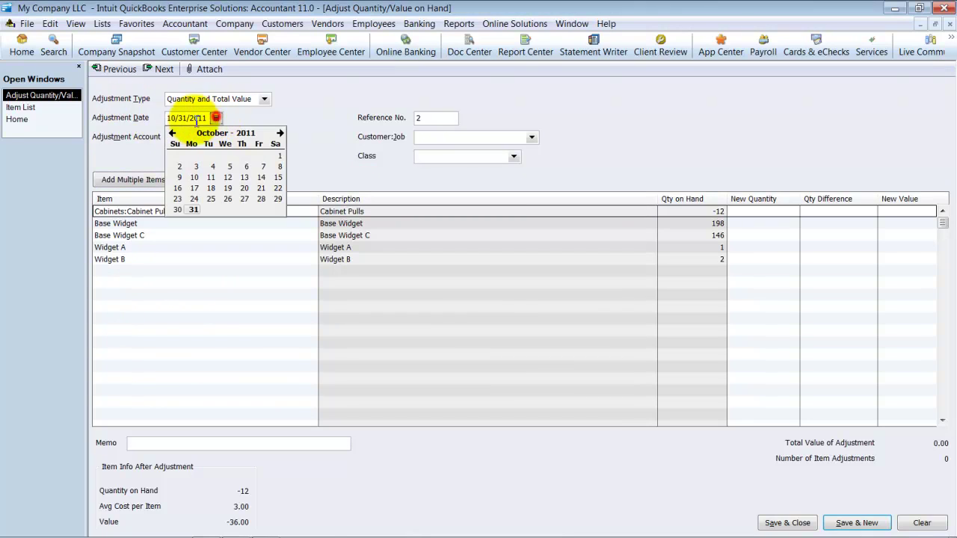
pyautogui.click(279, 155)
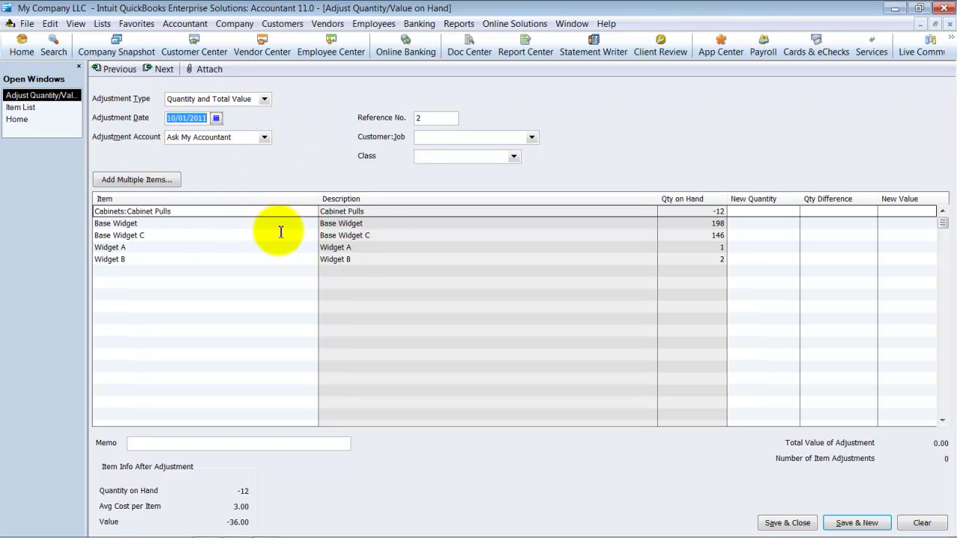
pyautogui.press('Tab')
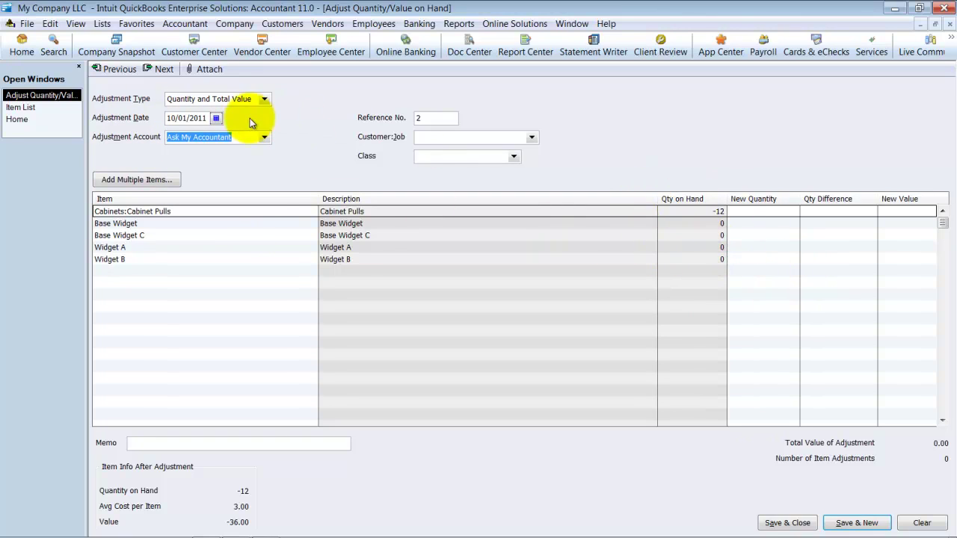
pyautogui.click(216, 118)
pyautogui.click(196, 205)
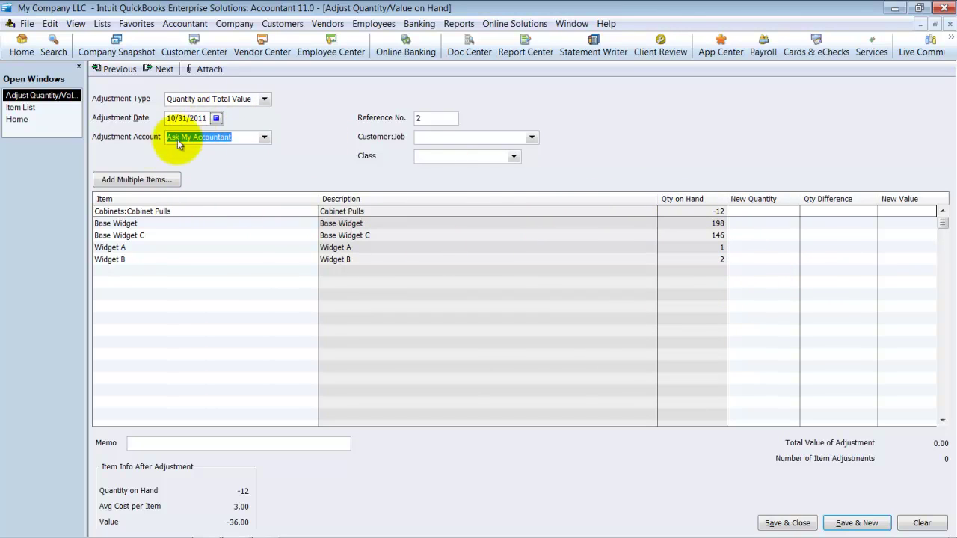
# - Examine the accounts available as adjustment account and the Customer:Job choices, keeping Ask My Accountant selected
pyautogui.click(266, 137)
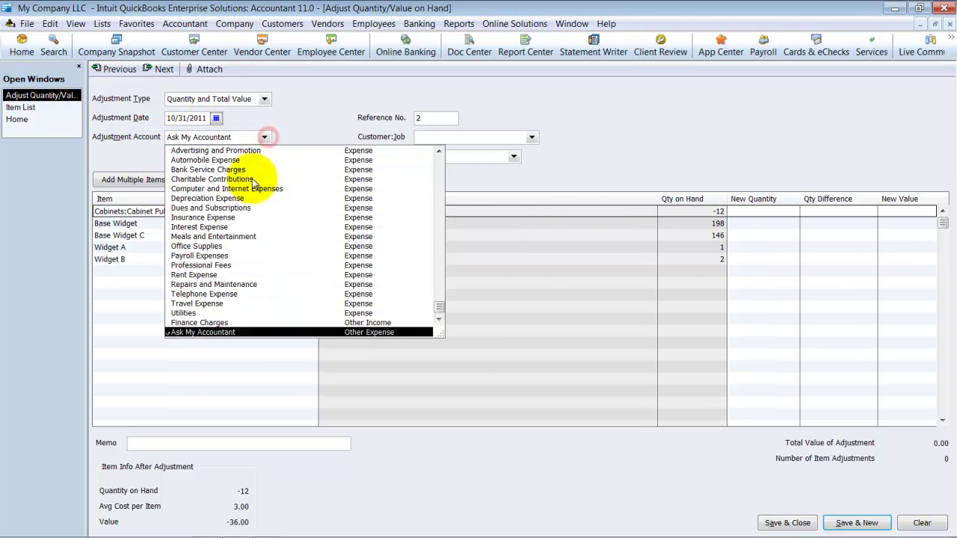
pyautogui.click(223, 336)
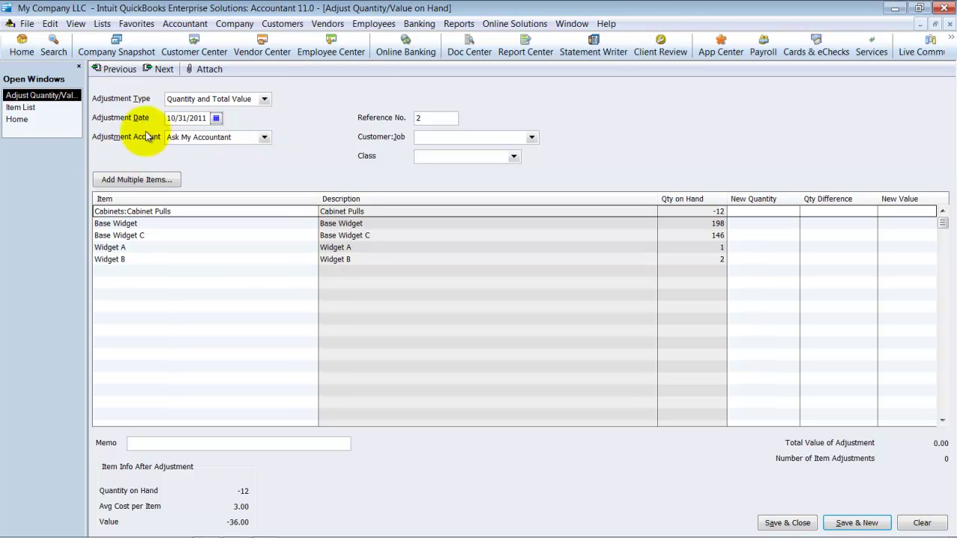
pyautogui.click(224, 137)
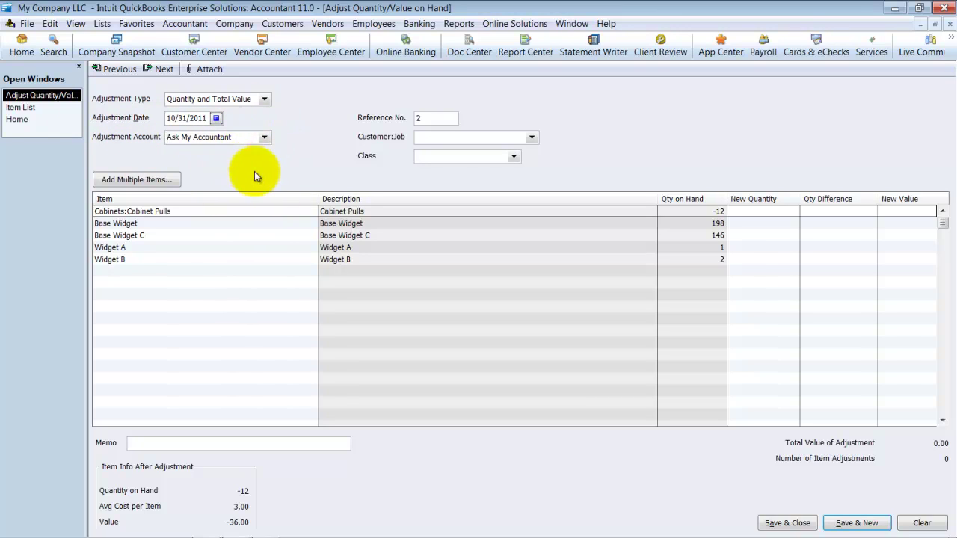
pyautogui.click(263, 137)
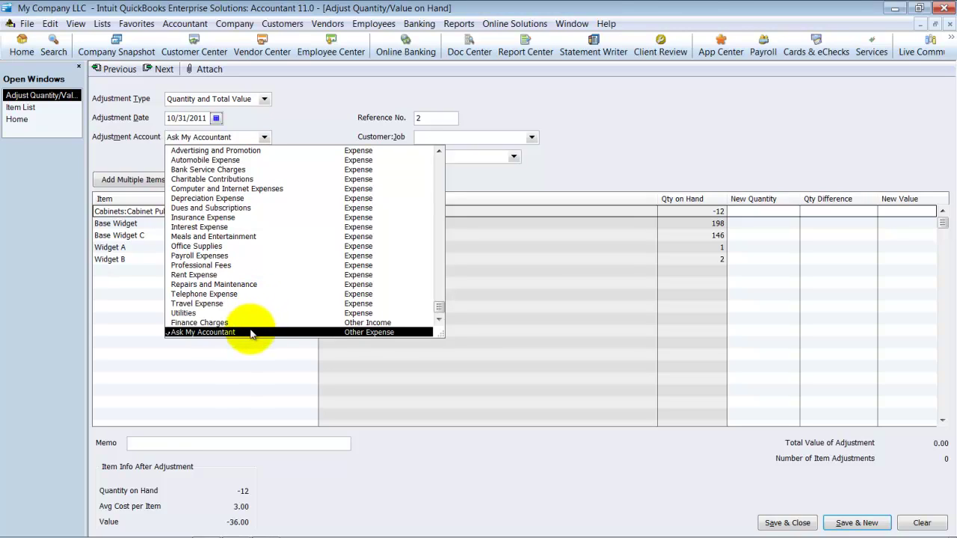
pyautogui.scroll(7, 251, 334)
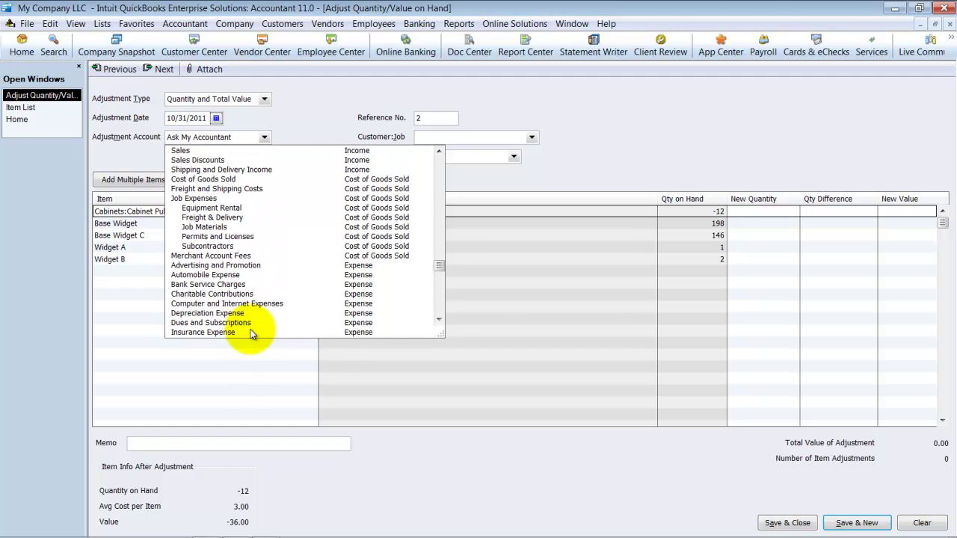
pyautogui.scroll(1, 251, 334)
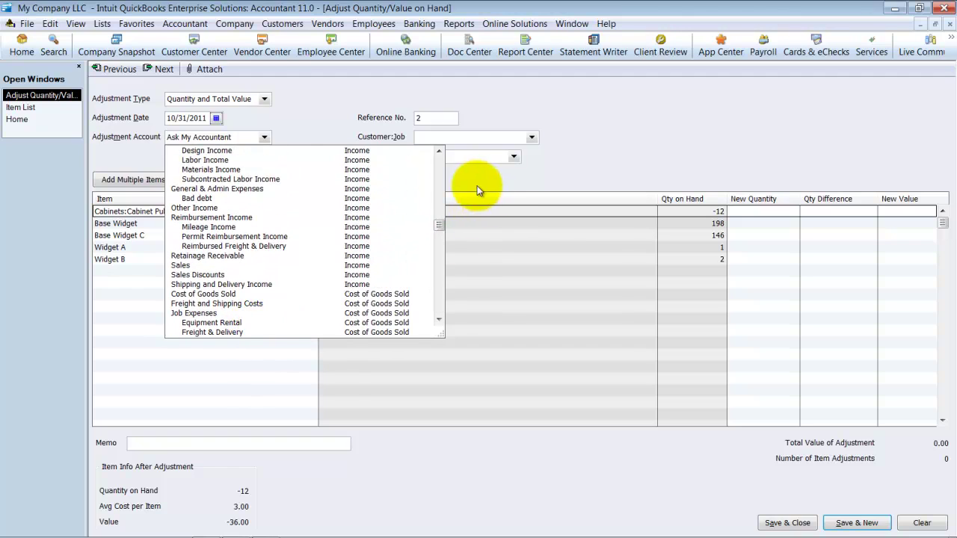
pyautogui.scroll(3, 352, 203)
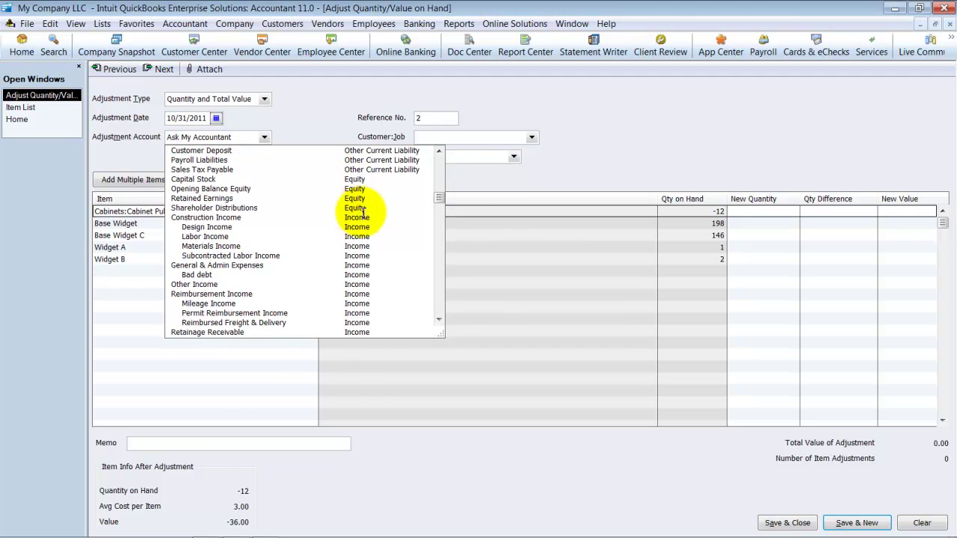
pyautogui.click(539, 165)
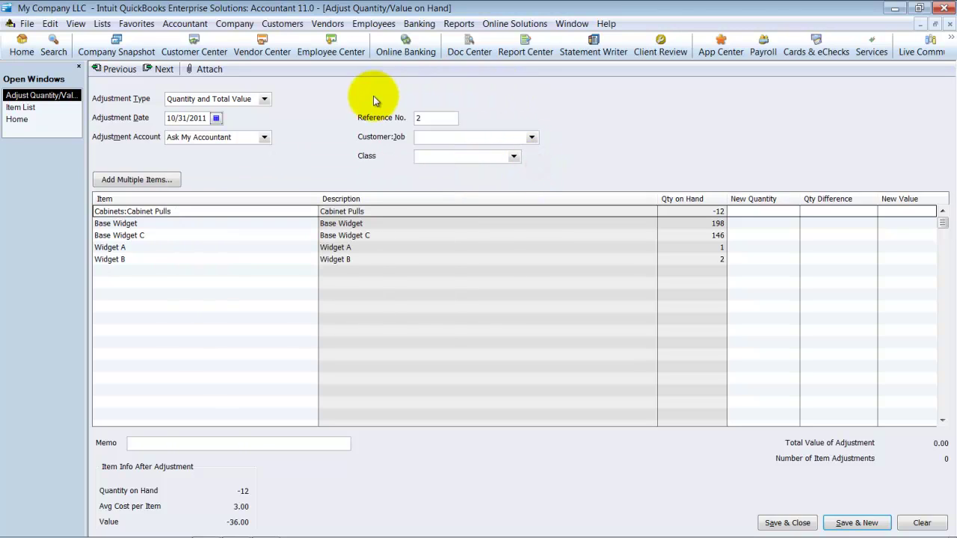
pyautogui.click(533, 138)
pyautogui.click(531, 137)
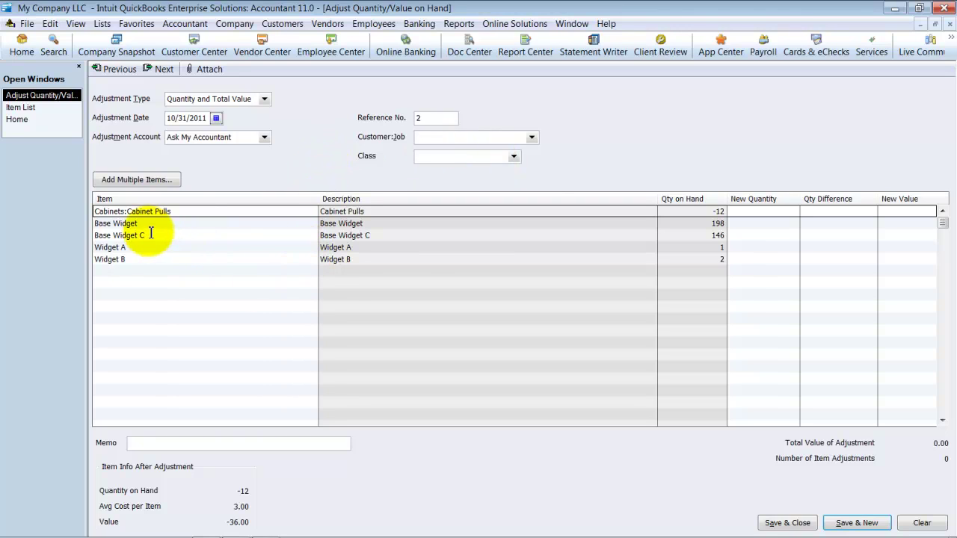
# - Narrow the Description column and enter the new quantity for Cabinet Pulls, first as 12 and finally as 0
pyautogui.moveTo(658, 198); pyautogui.dragTo(477, 200)
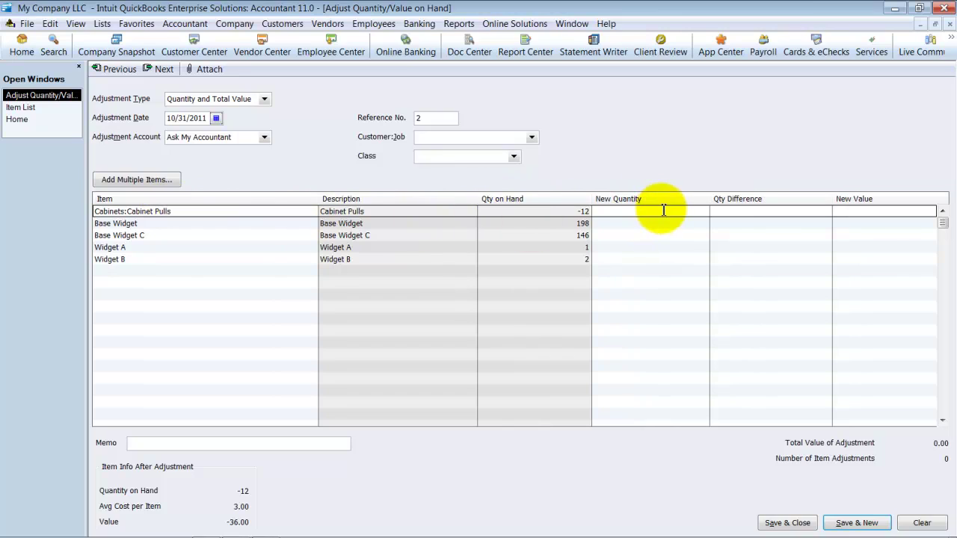
pyautogui.click(671, 212)
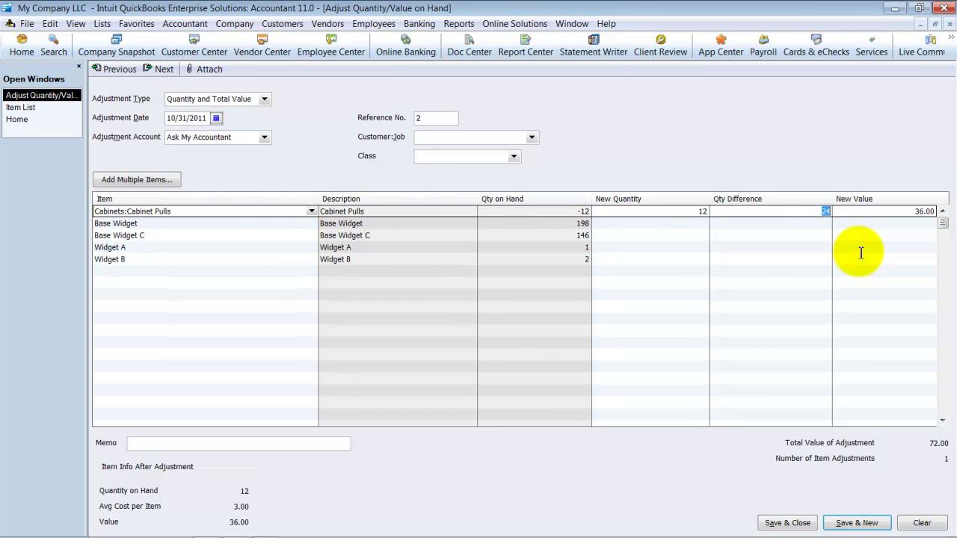
pyautogui.click(672, 212)
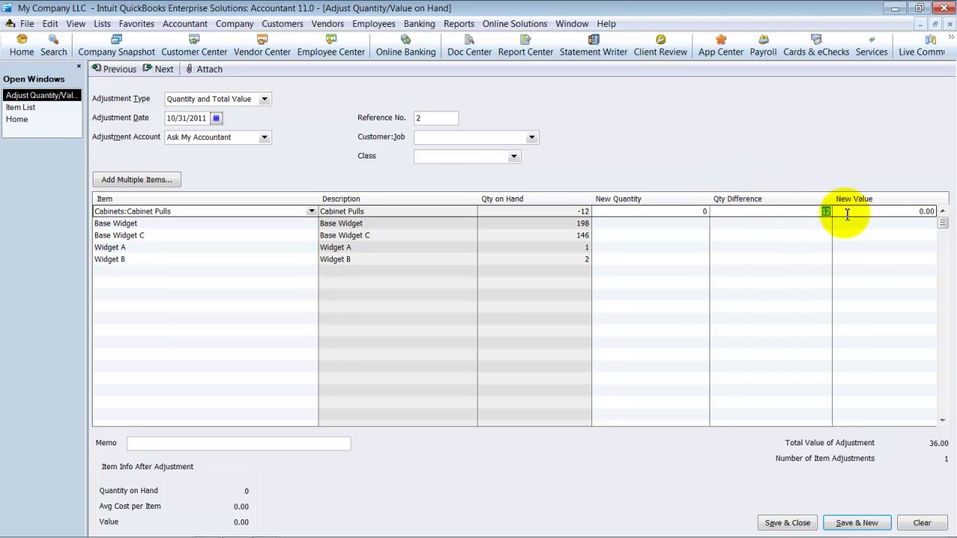
pyautogui.click(906, 212)
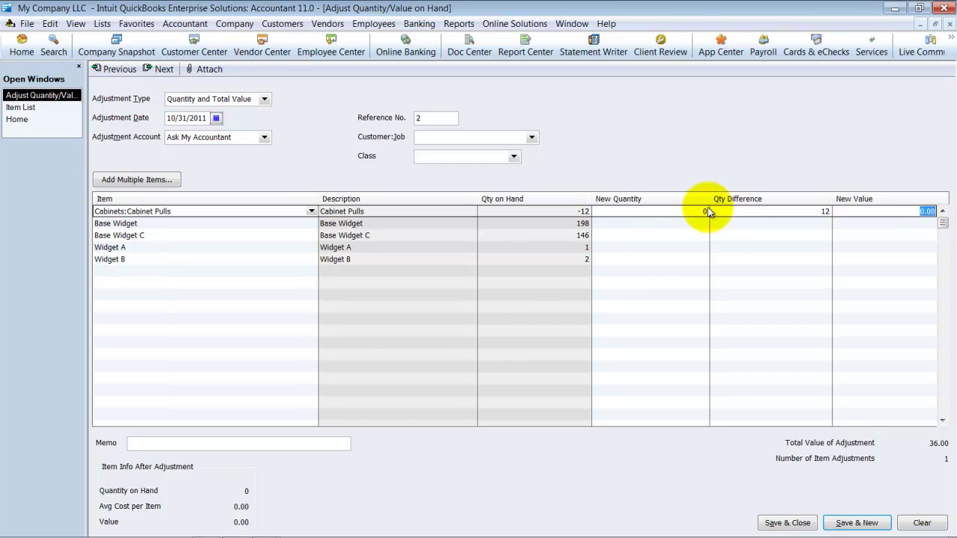
# - Set the adjustment date to 08/01/2011 with the calendar, so the adjustment precedes the Cabinet Pulls sale
pyautogui.click(909, 211)
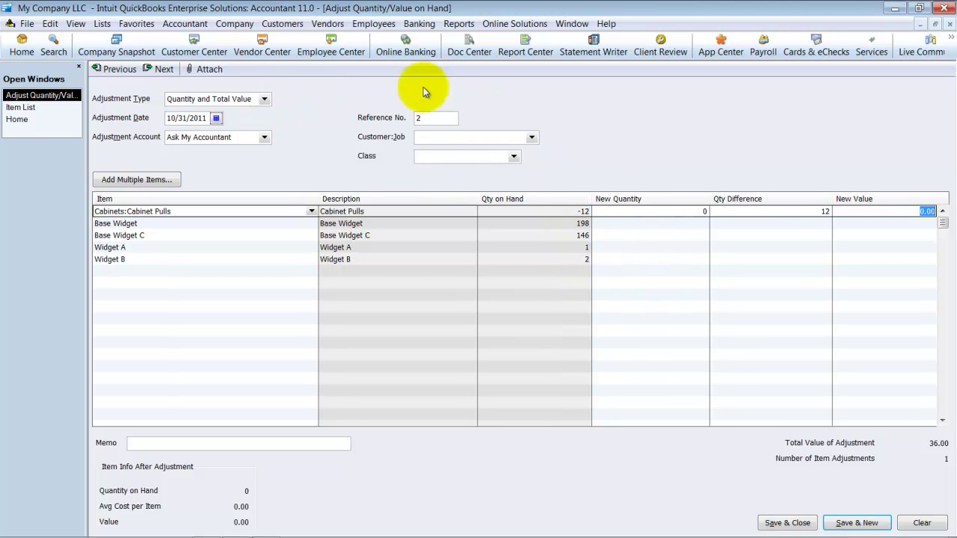
pyautogui.click(217, 118)
pyautogui.click(179, 135)
pyautogui.click(179, 135)
pyautogui.click(196, 155)
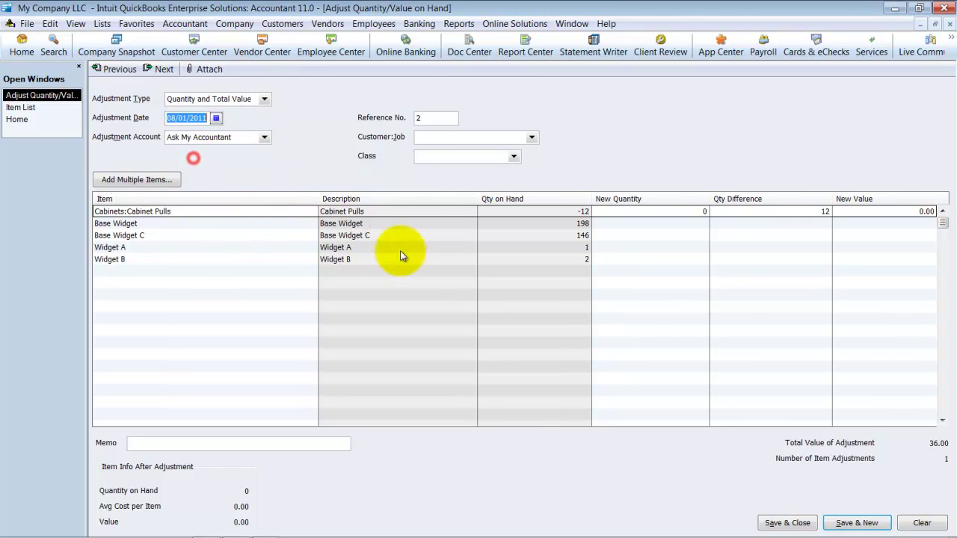
# - Delete the Base Widget, Base Widget C, Widget A and Widget B lines from the adjustment and save it
pyautogui.click(323, 223)
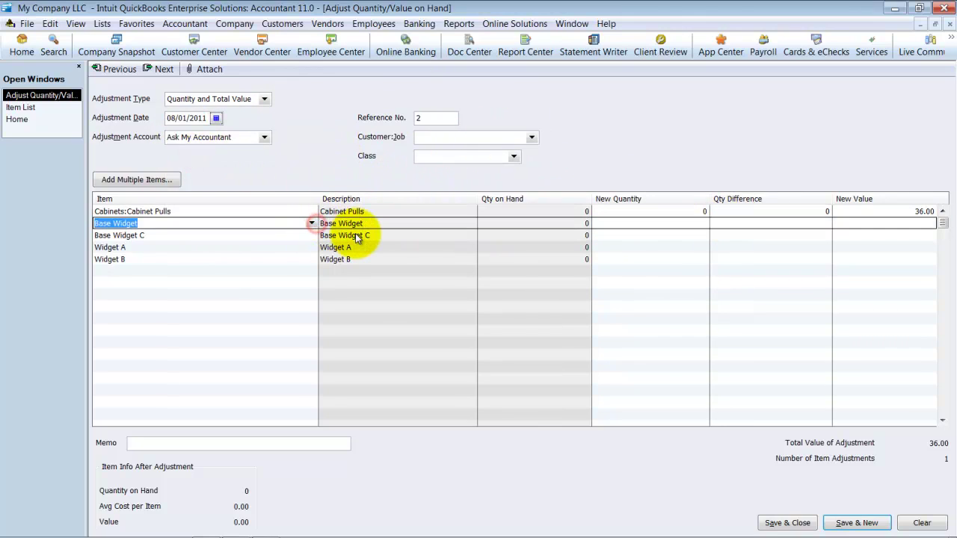
pyautogui.hotkey('ctrl', 'Delete')
pyautogui.hotkey('ctrl', 'Delete')
pyautogui.hotkey('ctrl', 'Delete')
pyautogui.hotkey('ctrl', 'Delete')
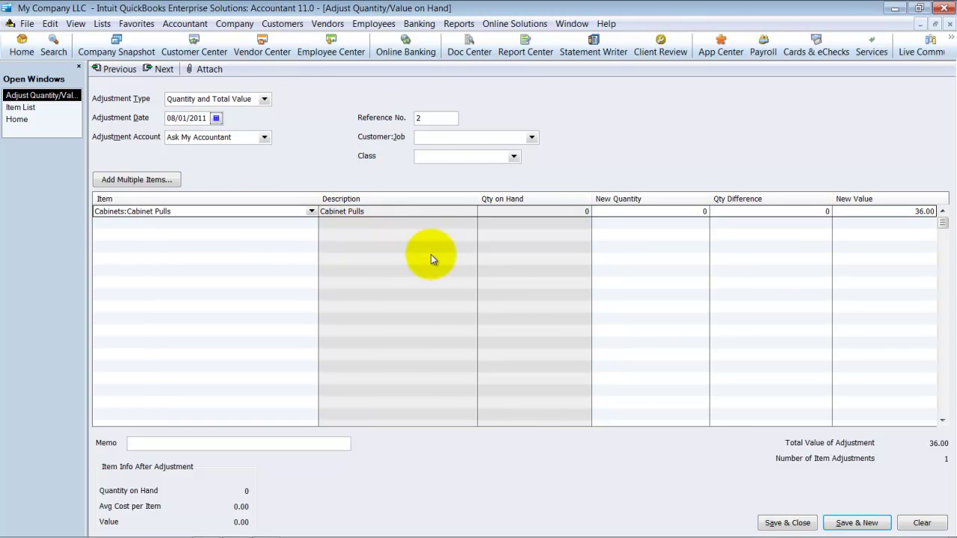
pyautogui.click(857, 523)
# - Close and reopen the item list to check the Cabinet Pulls quantity, and view that item's record
pyautogui.click(41, 108)
pyautogui.scroll(3, 224, 165)
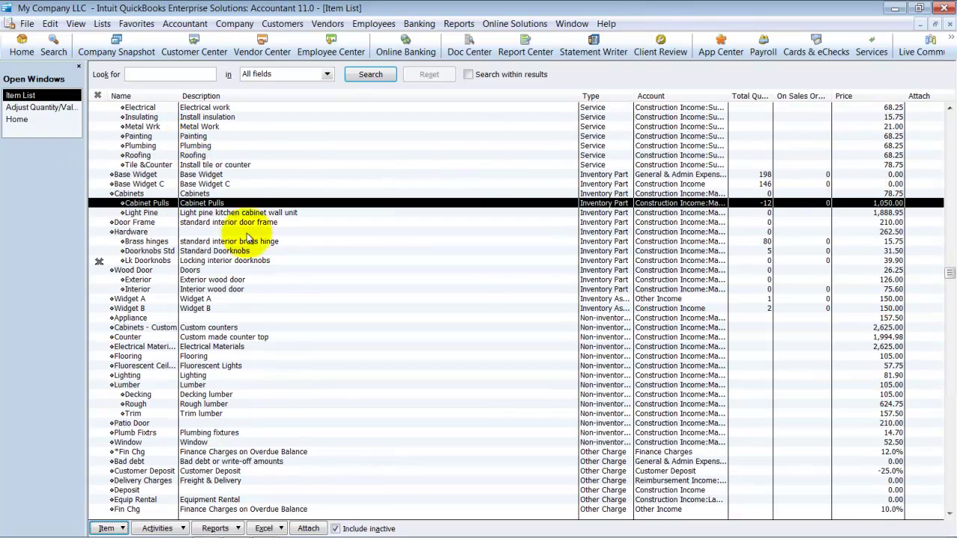
pyautogui.click(950, 24)
pyautogui.click(102, 23)
pyautogui.click(124, 56)
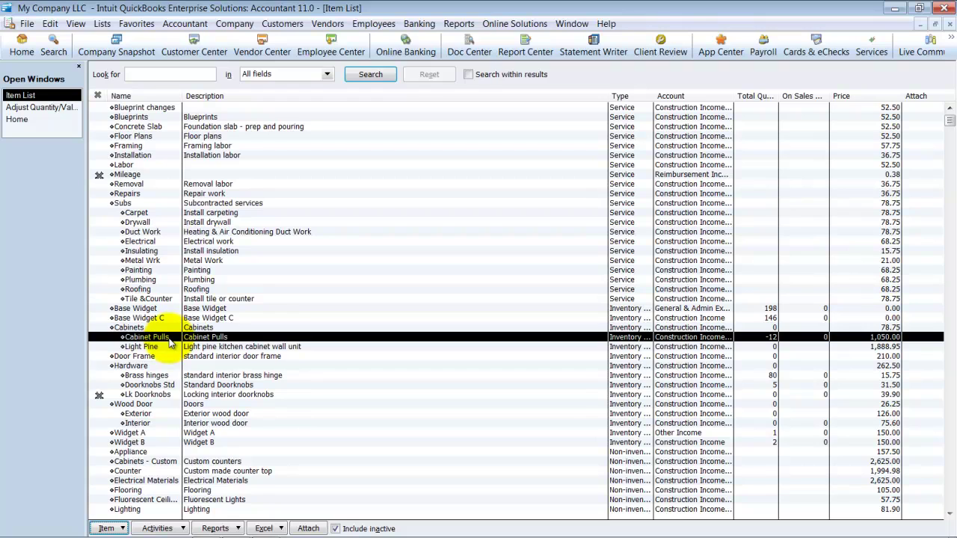
pyautogui.doubleClick(169, 341)
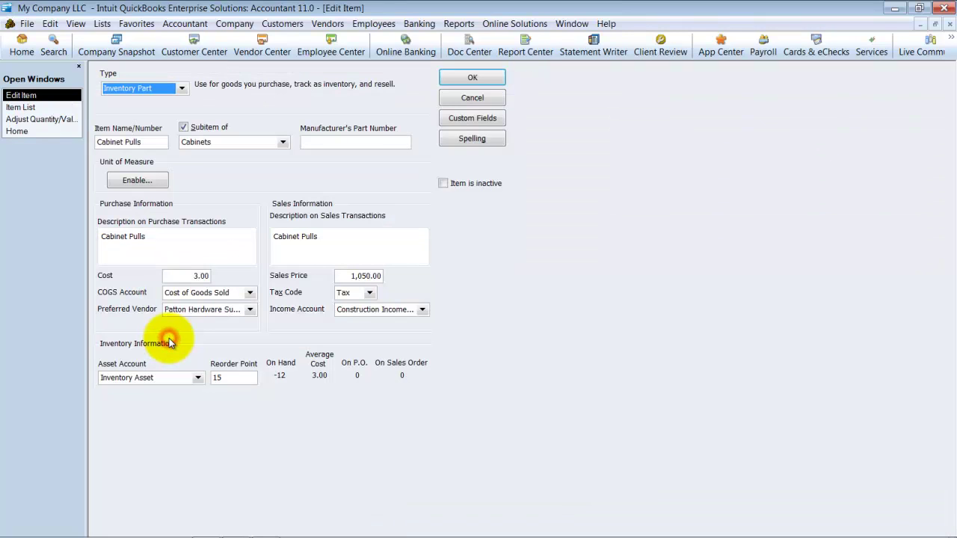
pyautogui.click(466, 77)
# - Run the inventory item QuickReport for Cabinet Pulls covering all dates and examine the adjustment's quantity
pyautogui.hotkey('ctrl', 'q')
pyautogui.press('a')
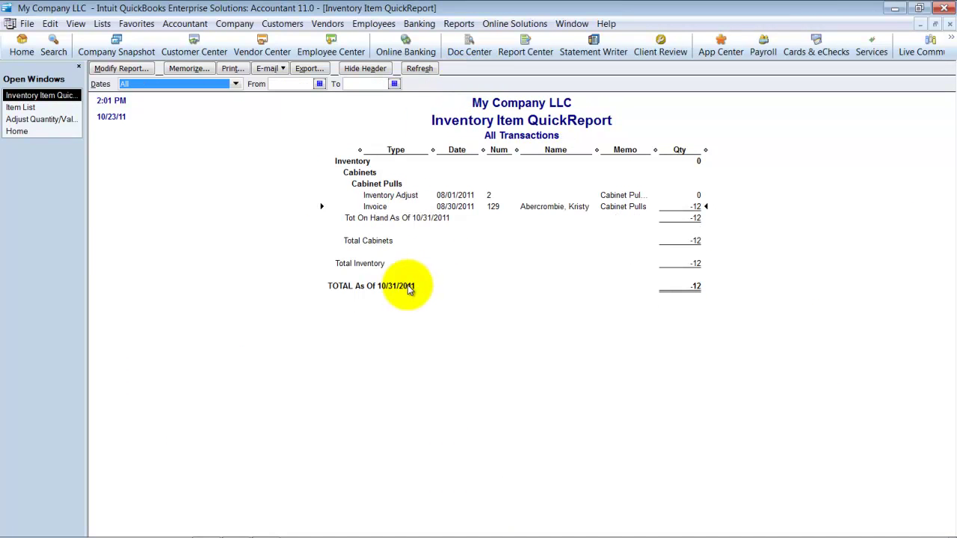
pyautogui.click(459, 195)
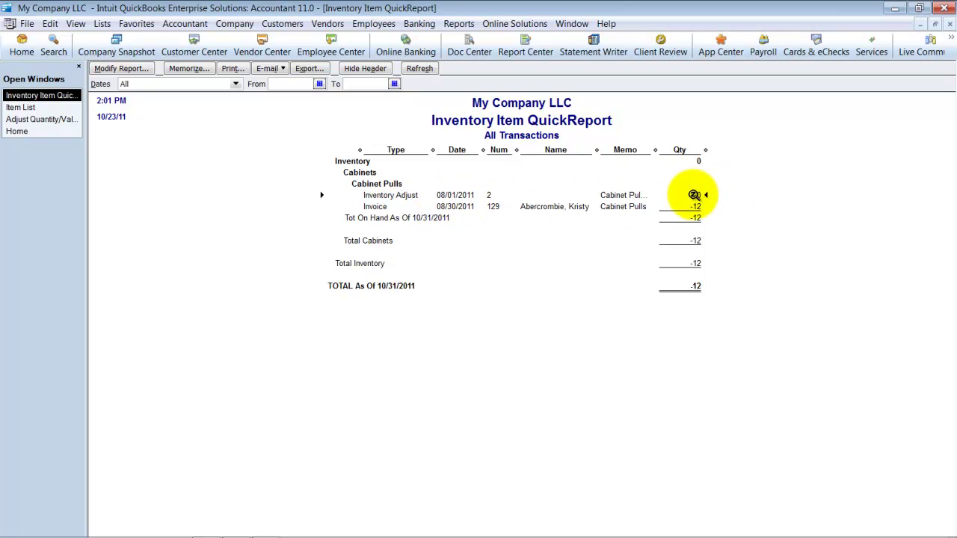
# - Change the 08/01/2011 Cabinet Pulls adjustment to Quantity and Total Value with a quantity difference of 12, and record the changes
pyautogui.doubleClick(456, 196)
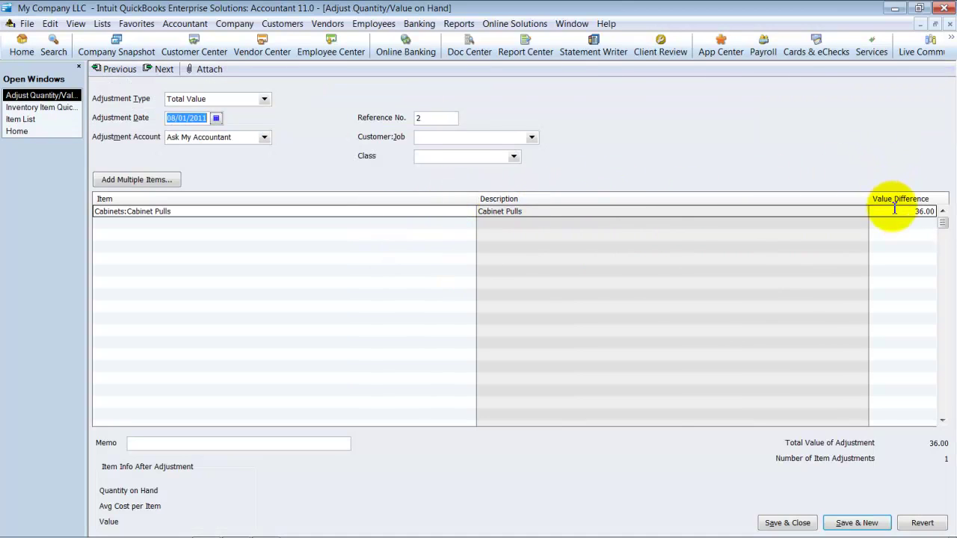
pyautogui.click(265, 99)
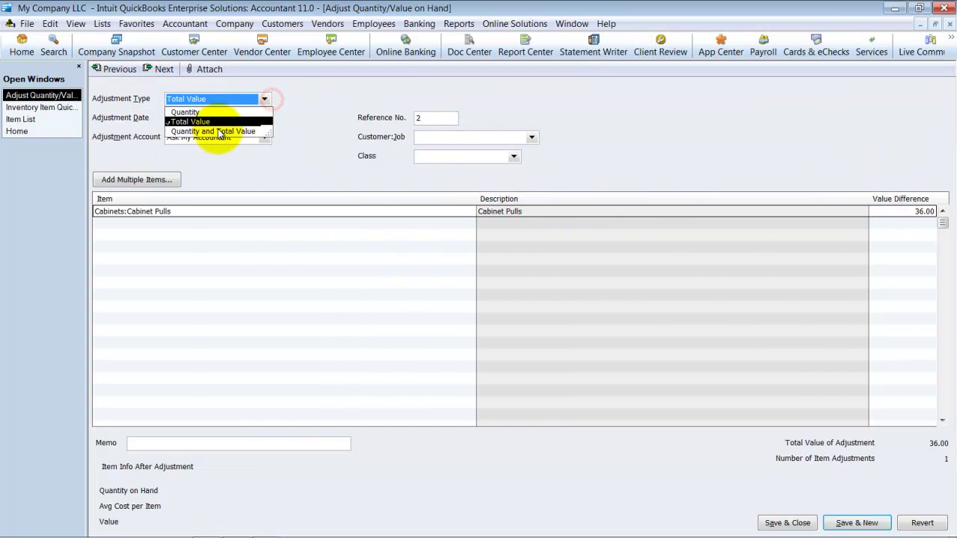
pyautogui.click(216, 130)
pyautogui.click(840, 211)
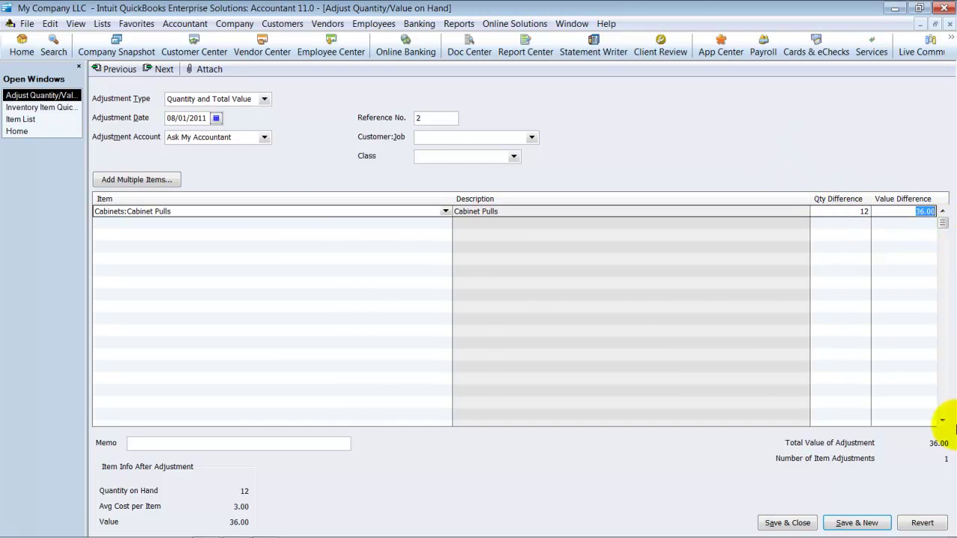
pyautogui.click(787, 527)
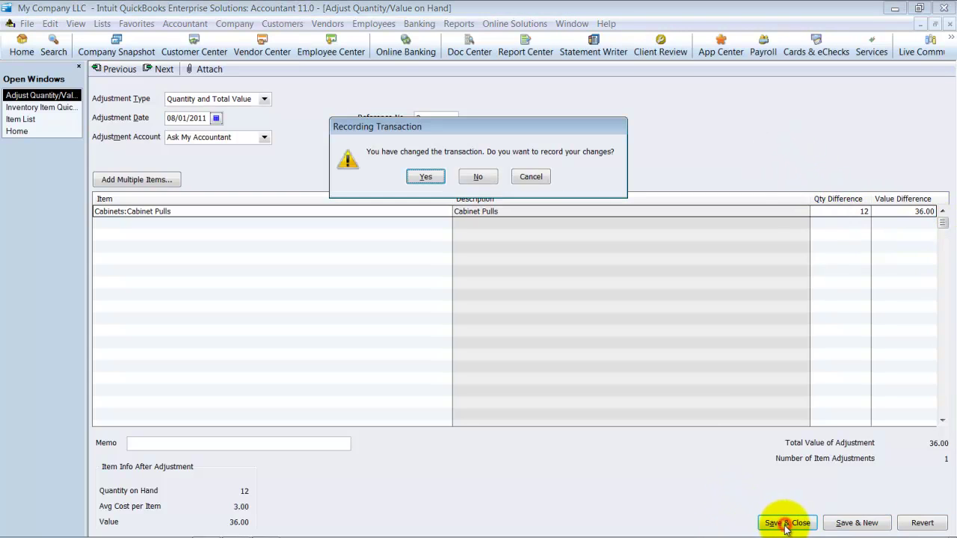
pyautogui.click(428, 180)
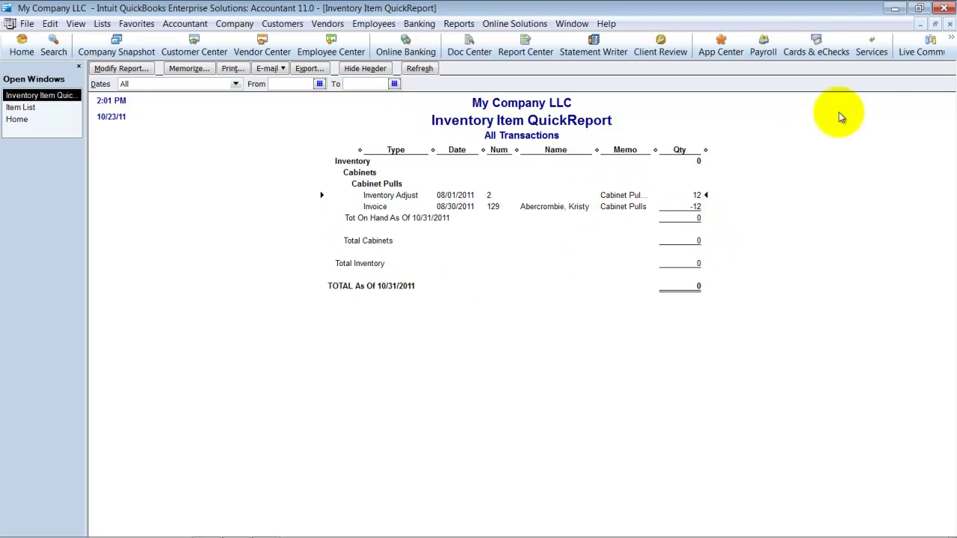
# - Reopen the Cabinet Pulls adjustment and examine its debits and credits in the transaction journal
pyautogui.doubleClick(621, 196)
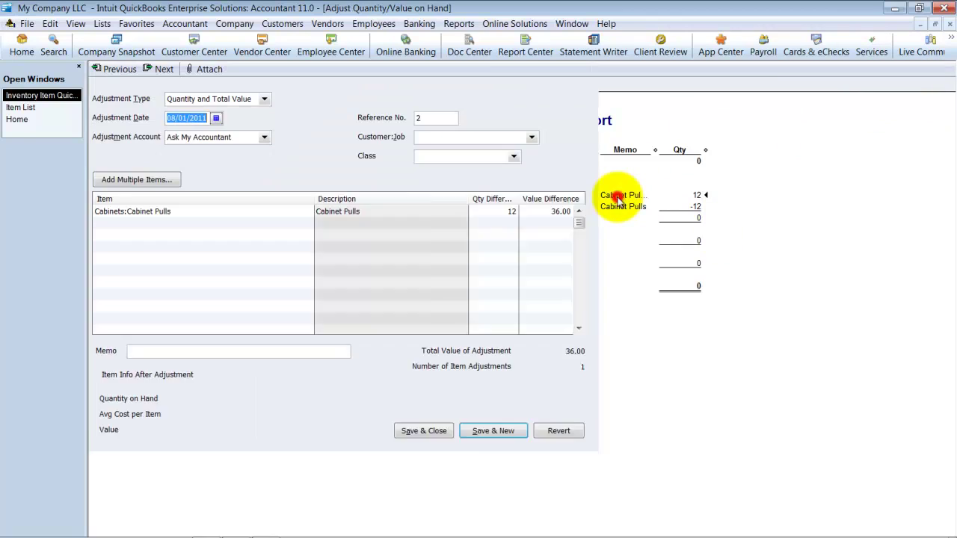
pyautogui.click(459, 23)
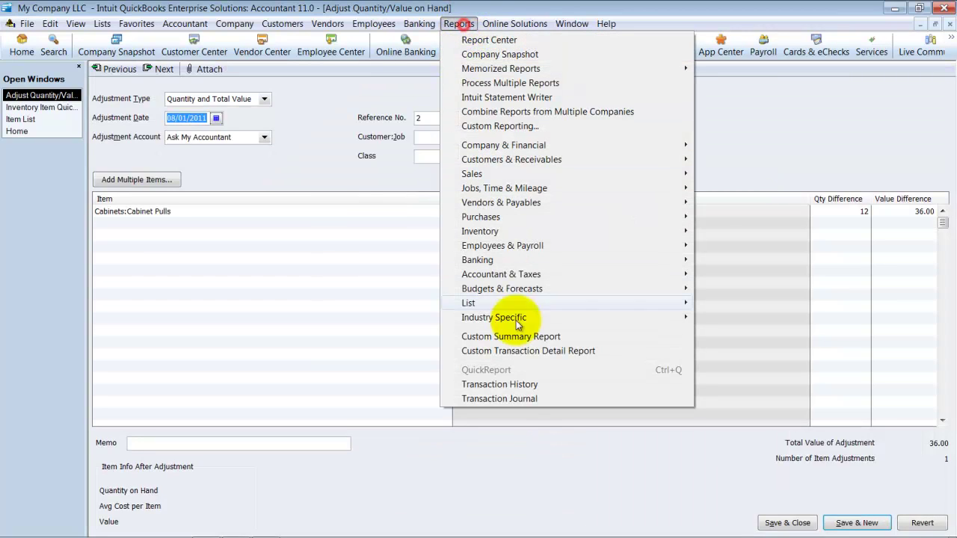
pyautogui.click(521, 398)
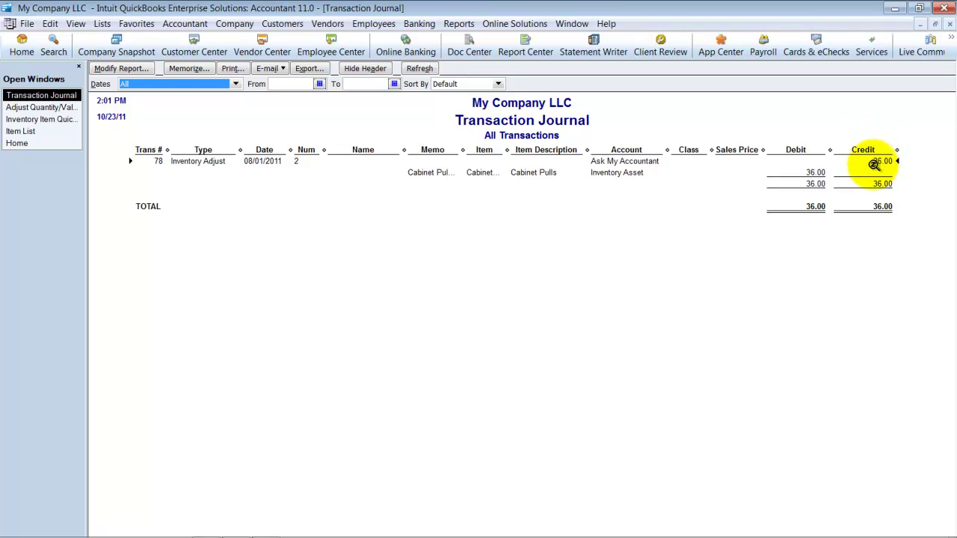
pyautogui.click(950, 25)
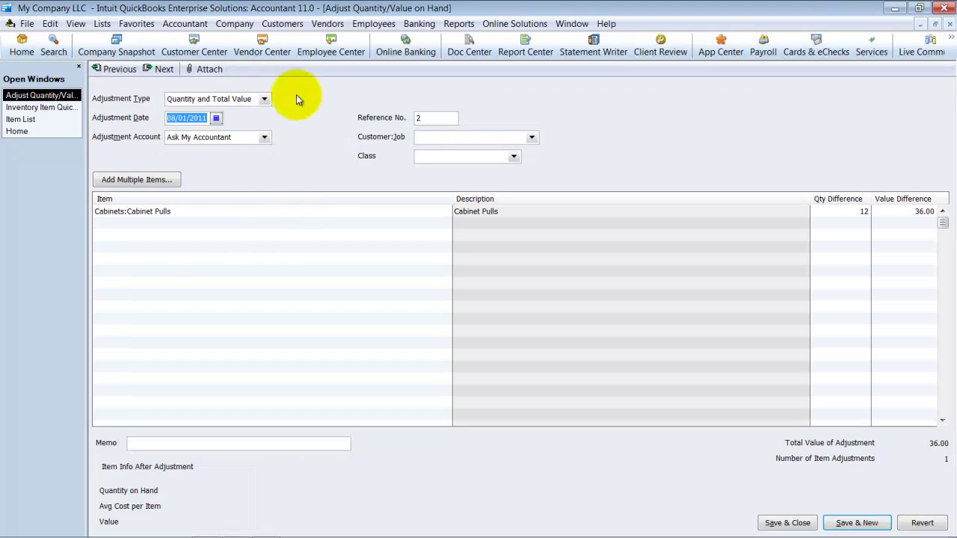
# - Start a new inventory adjustment of type Quantity and Total Value, dated 10/23/2011
pyautogui.click(855, 525)
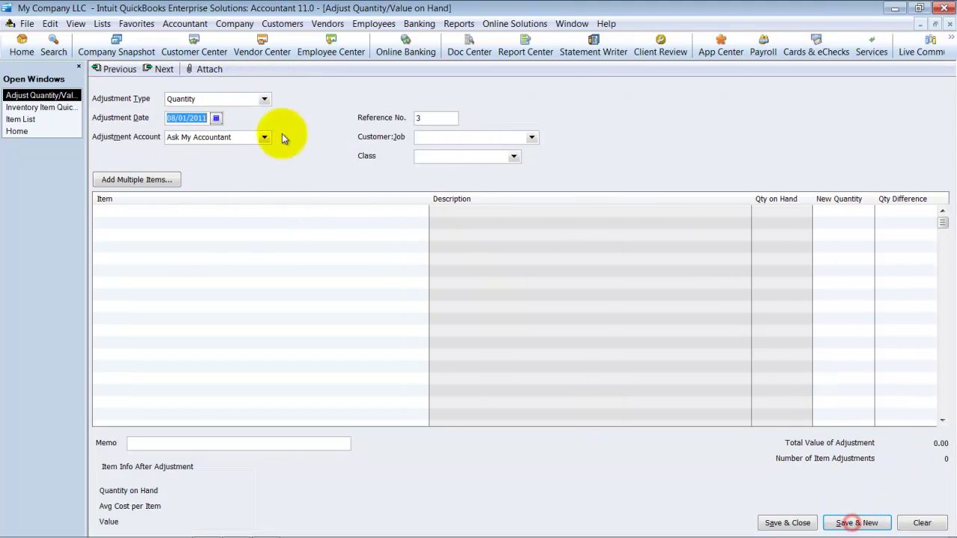
pyautogui.click(264, 98)
pyautogui.click(226, 131)
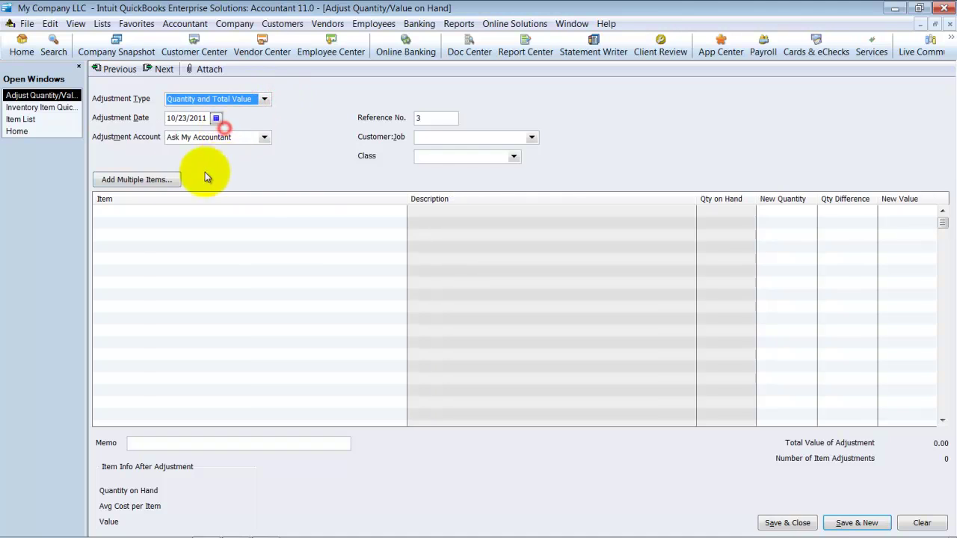
# - Try WIP as the adjustment account for the new adjustment, accepting an account that is neither income nor expense
pyautogui.click(265, 137)
pyautogui.scroll(12, 261, 295)
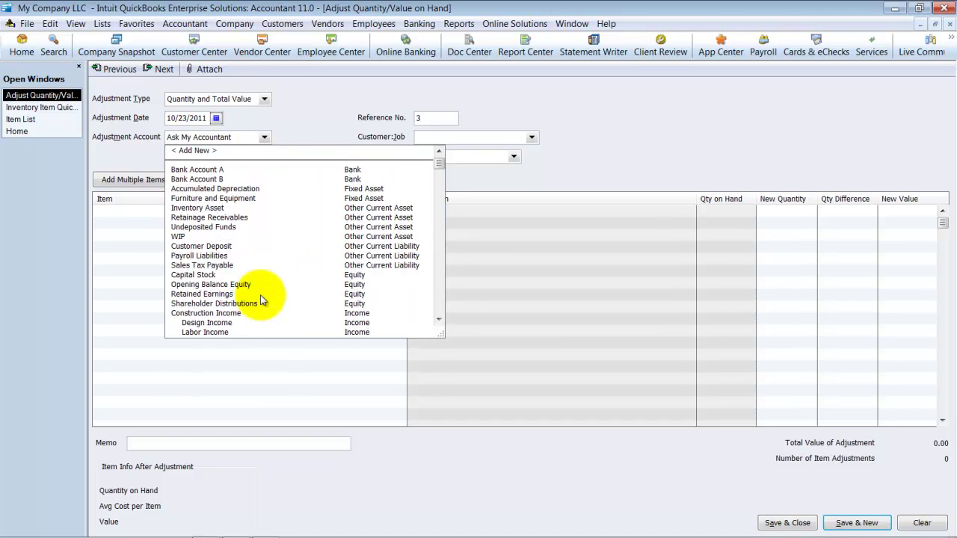
pyautogui.click(184, 236)
pyautogui.click(474, 263)
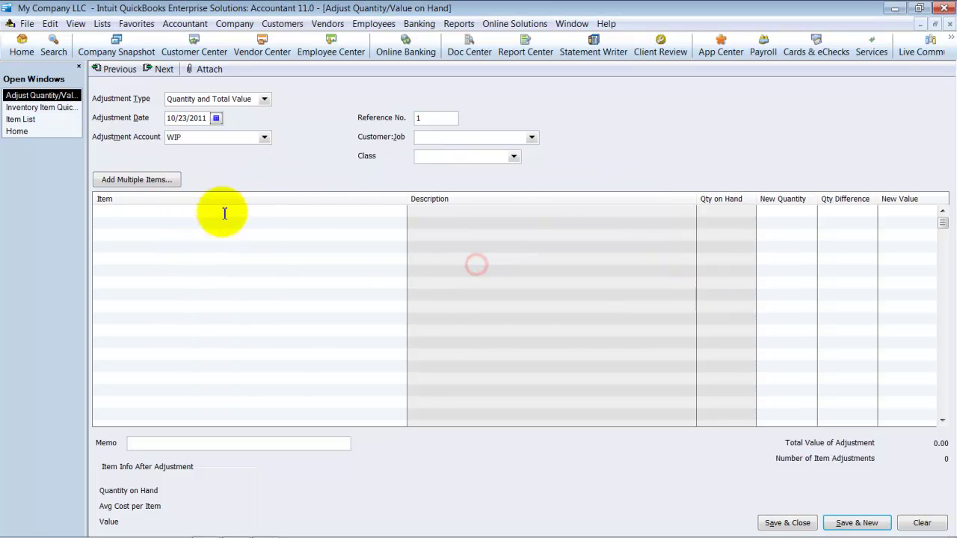
pyautogui.click(381, 213)
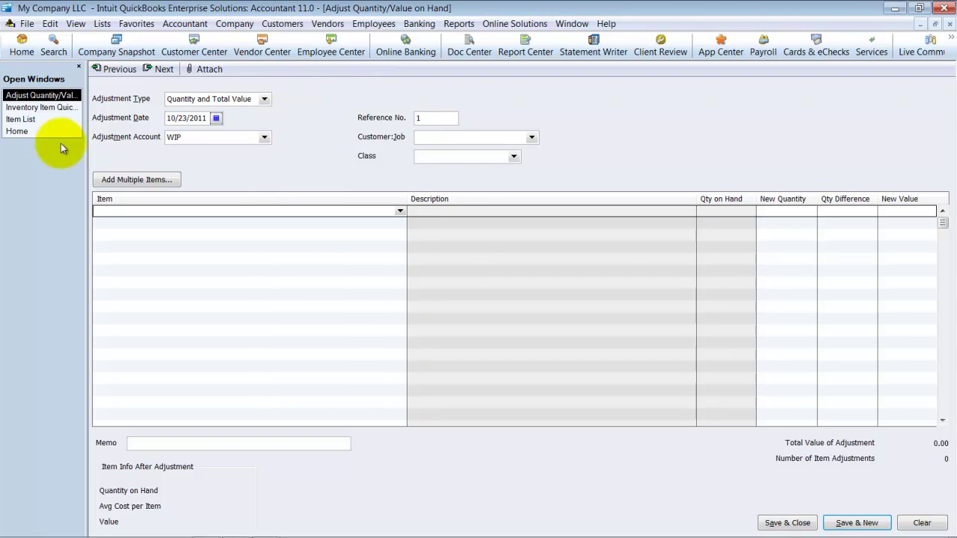
pyautogui.click(464, 26)
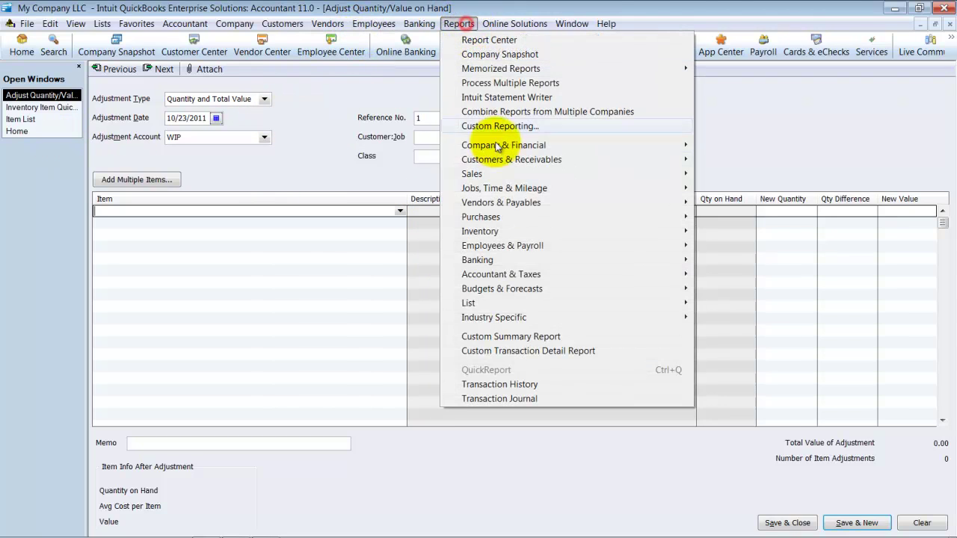
pyautogui.moveTo(516, 196)
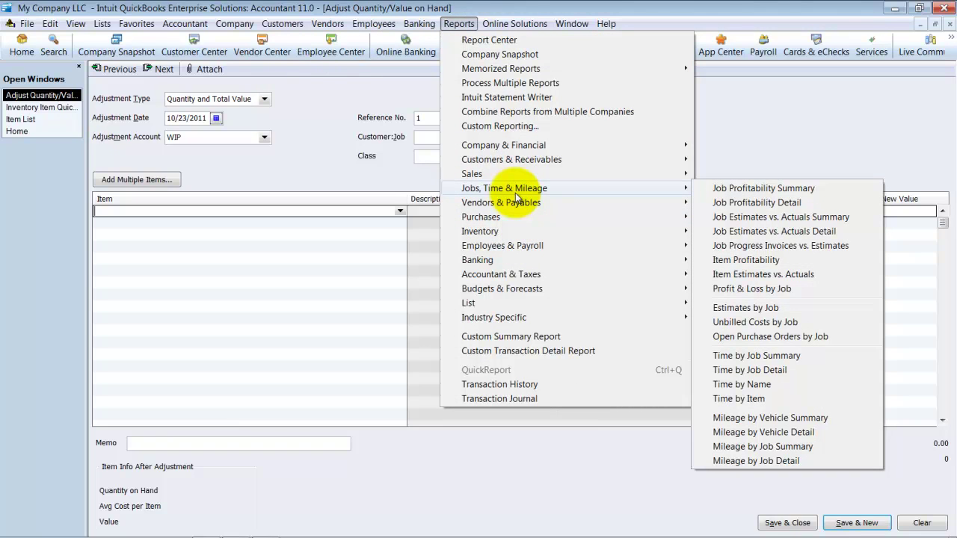
# - Set the adjustment account to Opening Balance Equity and look through the other income and cost accounts available
pyautogui.click(264, 137)
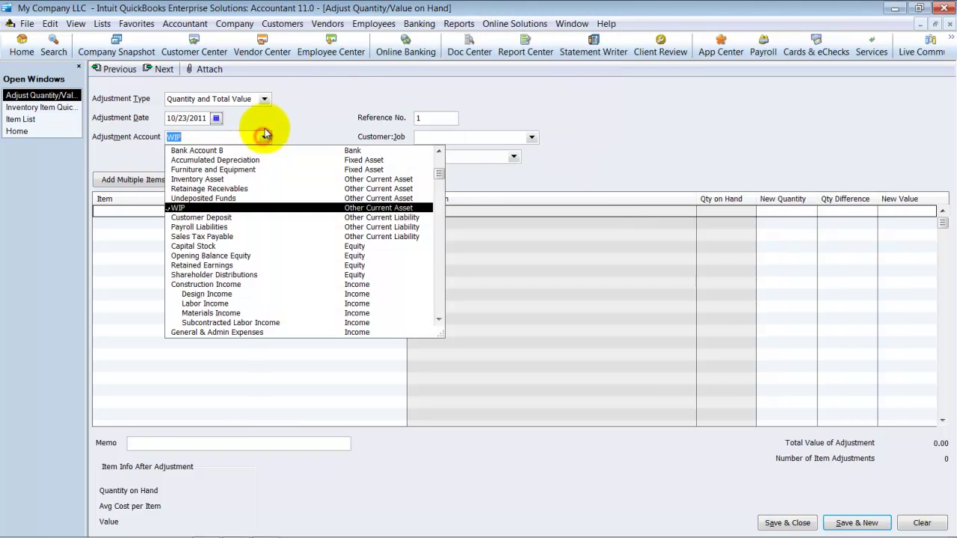
pyautogui.click(215, 256)
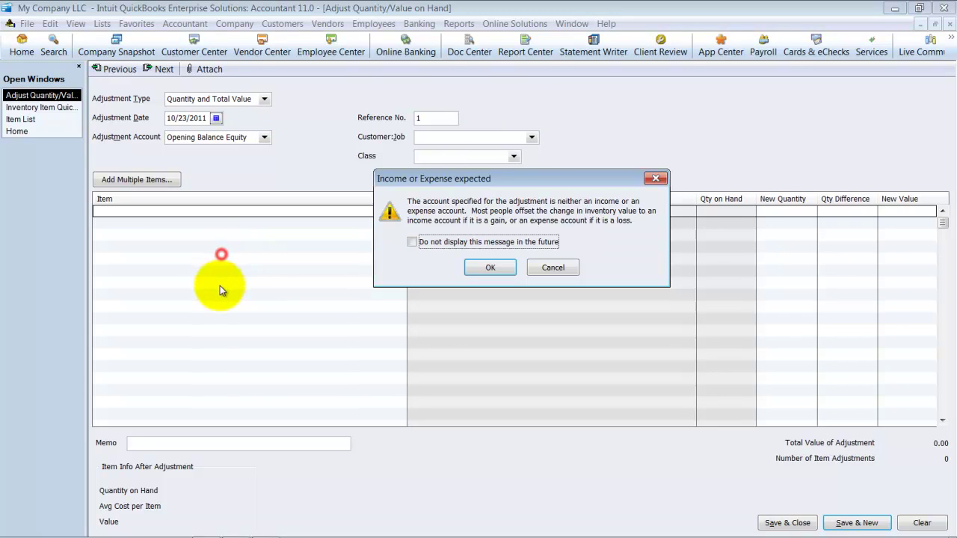
pyautogui.click(490, 267)
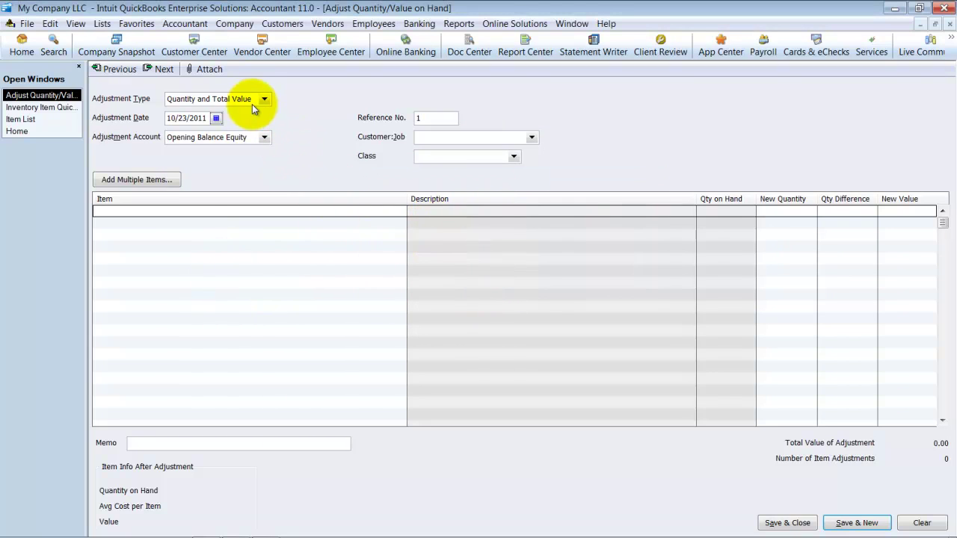
pyautogui.click(264, 137)
pyautogui.scroll(-9, 342, 258)
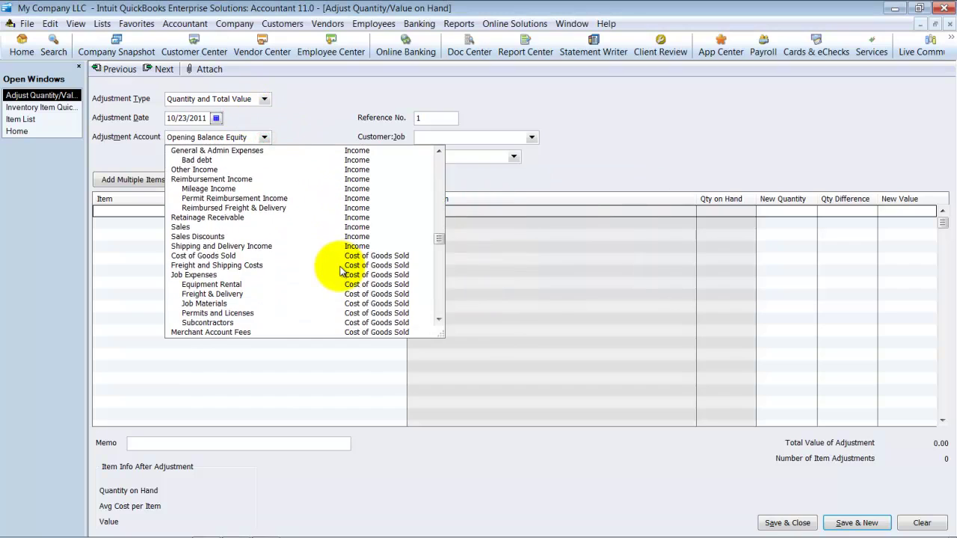
pyautogui.click(315, 104)
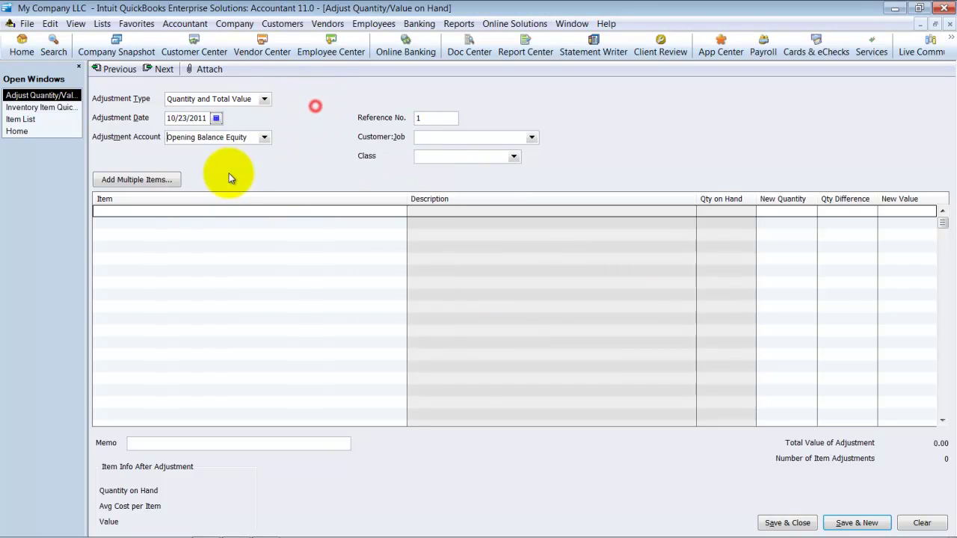
# - Find the inventory items matching "widg" and add all of them to the new adjustment together
pyautogui.click(154, 210)
pyautogui.click(400, 211)
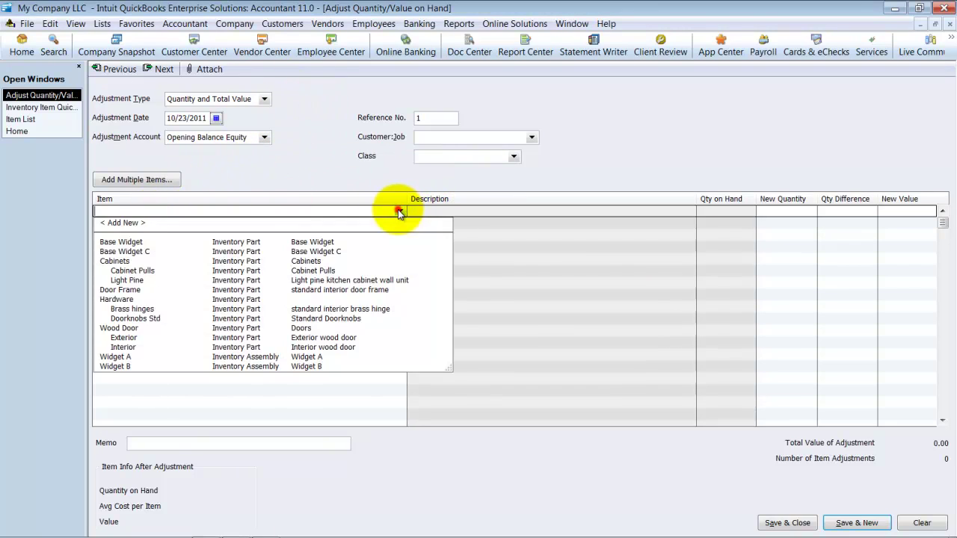
pyautogui.click(137, 180)
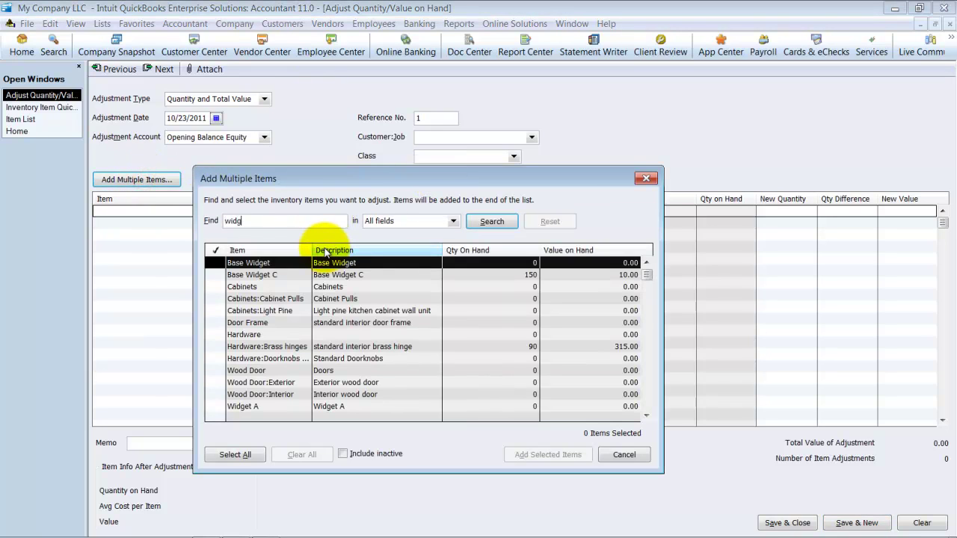
pyautogui.write('widg')
pyautogui.press('Tab')
pyautogui.click(492, 221)
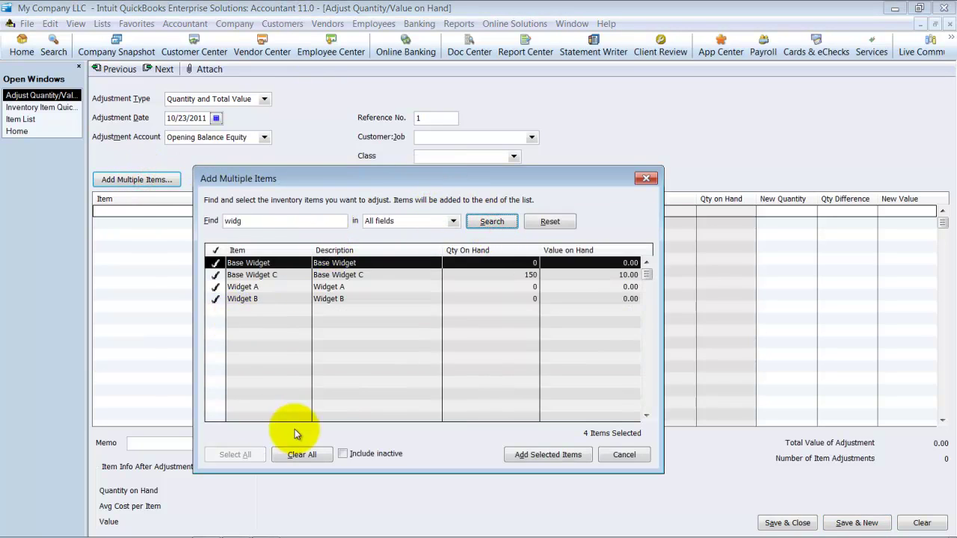
pyautogui.click(520, 452)
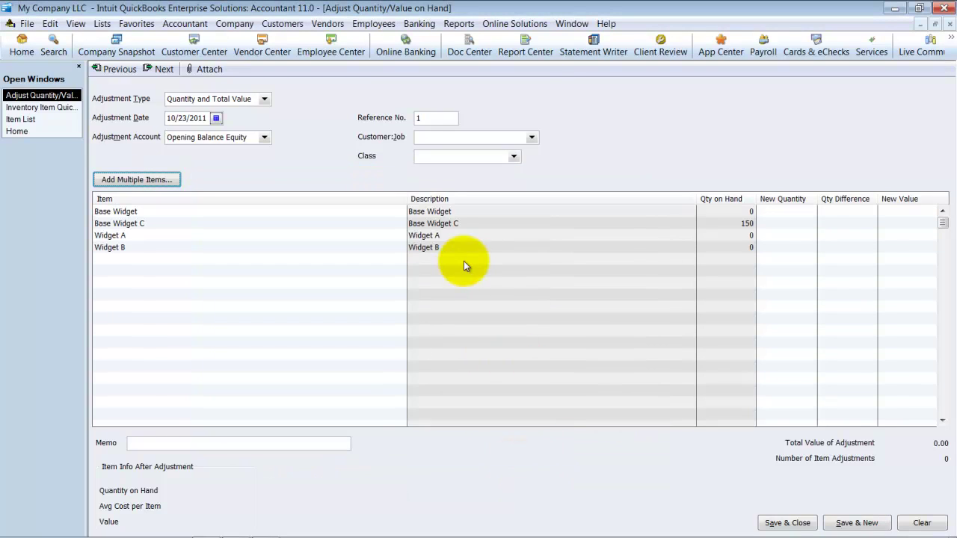
# - Look over the list for adding multiple items, including its inactive-items option, and close it without adding anything
pyautogui.click(160, 181)
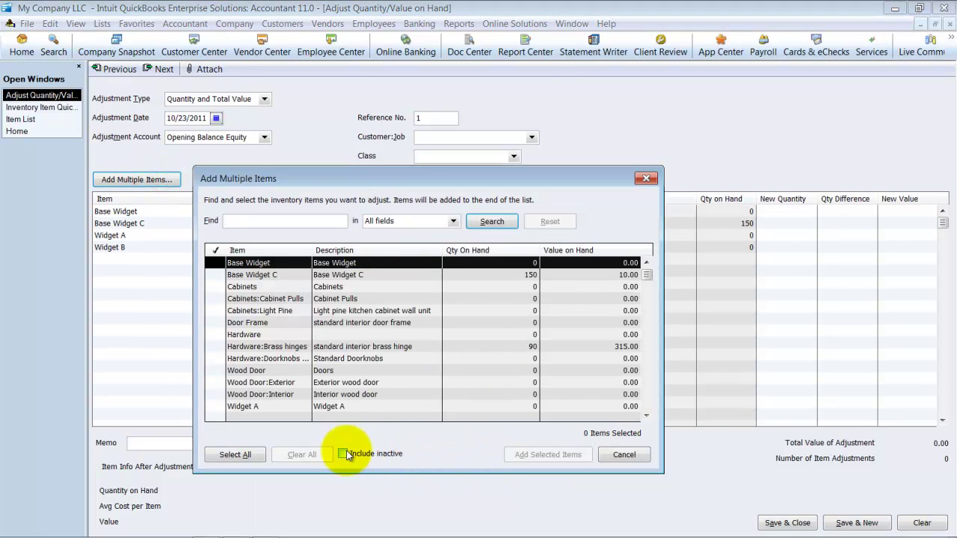
pyautogui.click(624, 454)
# - Widen the quantity and value columns by narrowing the description column, and set the adjustment date to 10/31/2011
pyautogui.moveTo(770, 207); pyautogui.dragTo(617, 203)
pyautogui.click(215, 118)
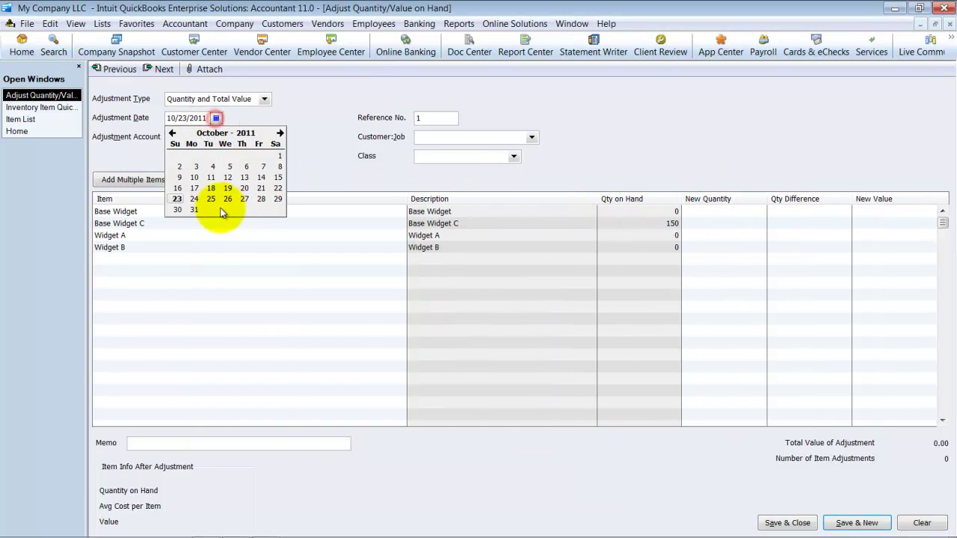
pyautogui.click(195, 210)
pyautogui.press('Tab')
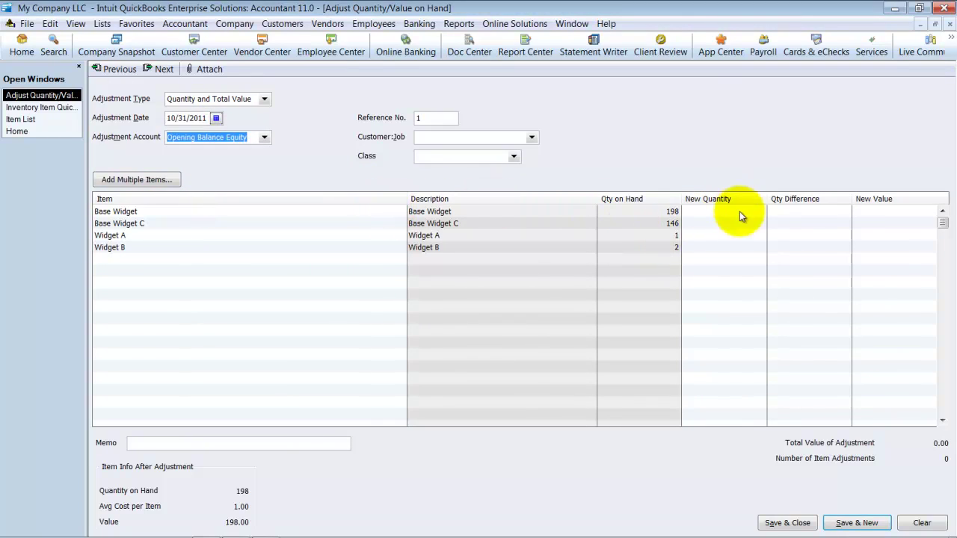
# - Set the new quantity of Base Widget to 205 and inspect its recalculated new value
pyautogui.press('Tab')
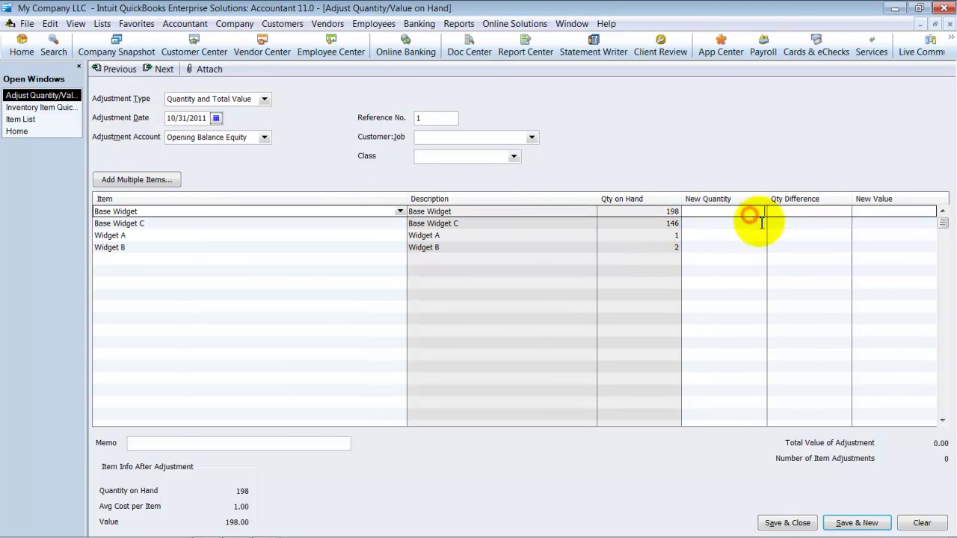
pyautogui.write('205')
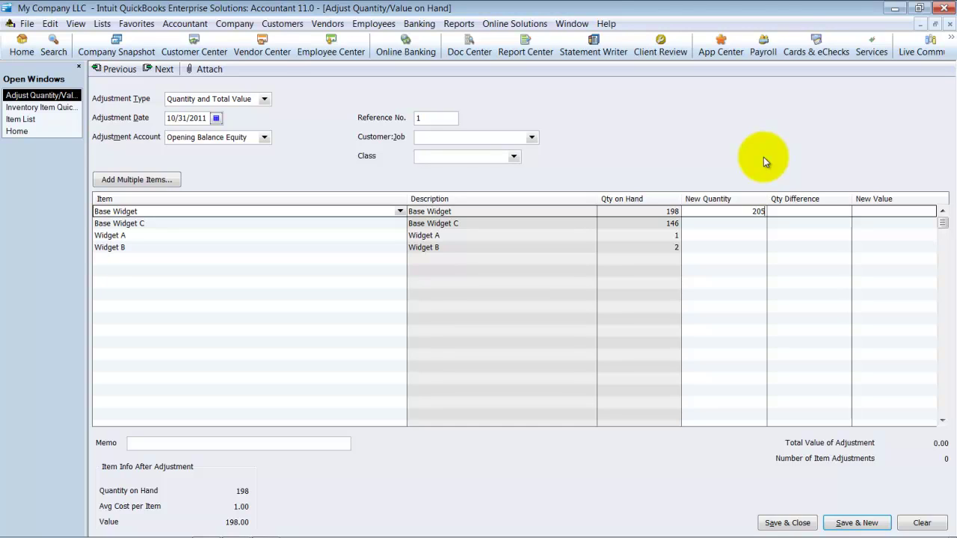
pyautogui.press('Tab')
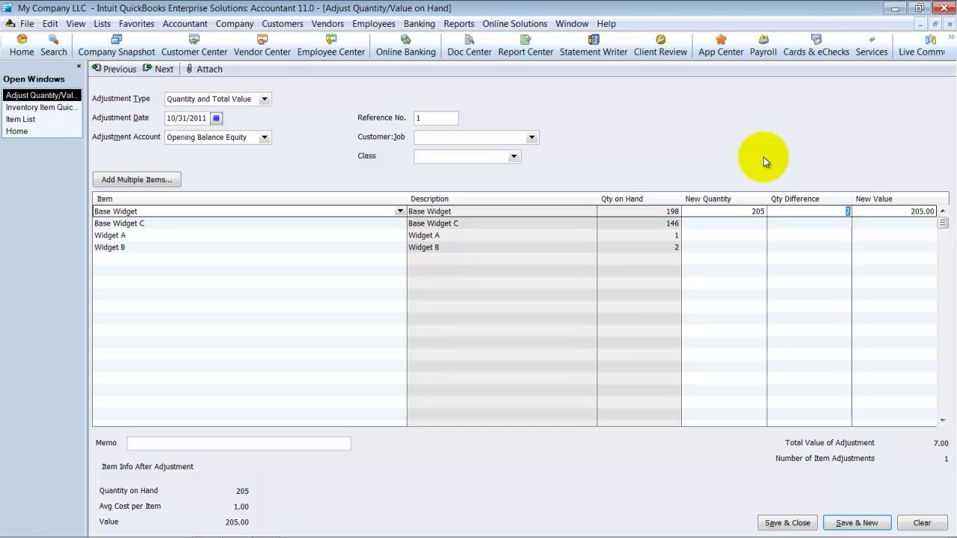
pyautogui.click(917, 212)
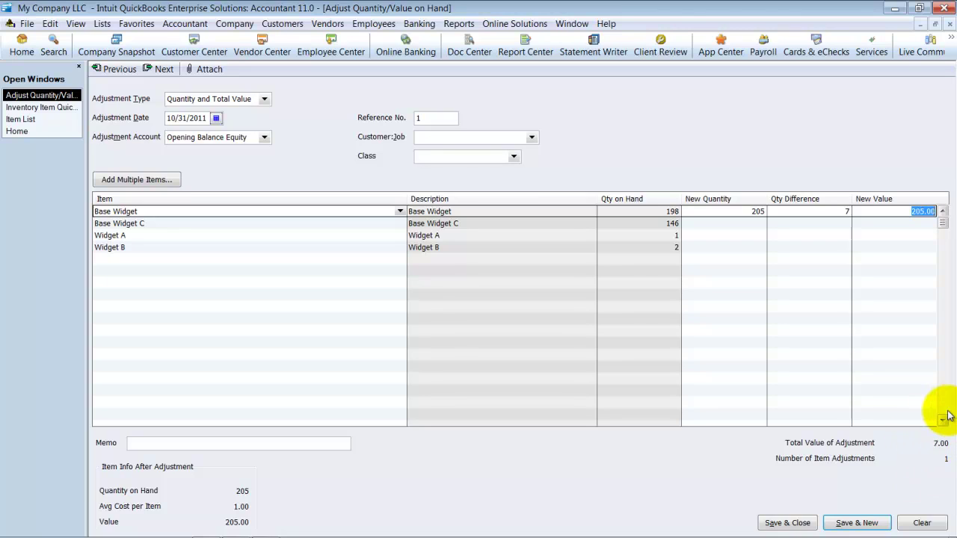
pyautogui.click(896, 212)
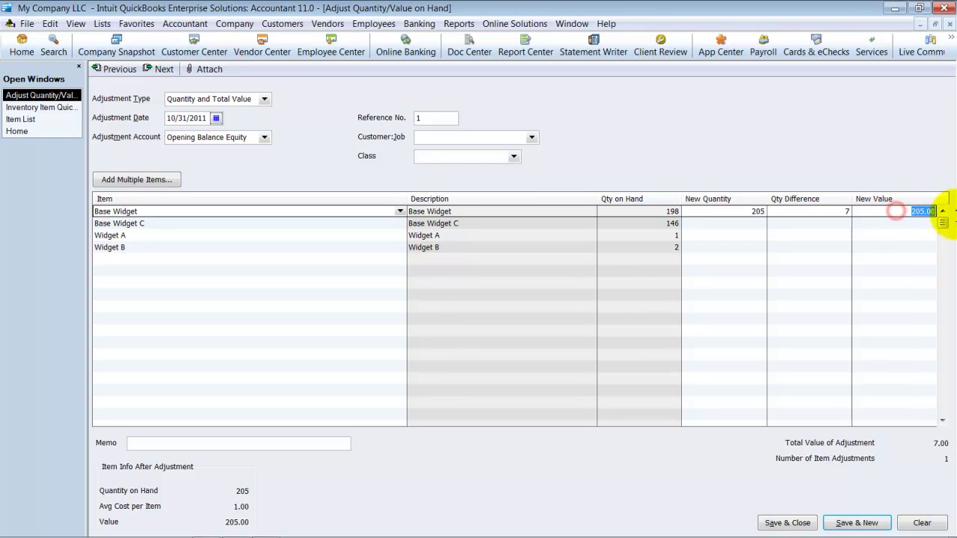
pyautogui.click(899, 212)
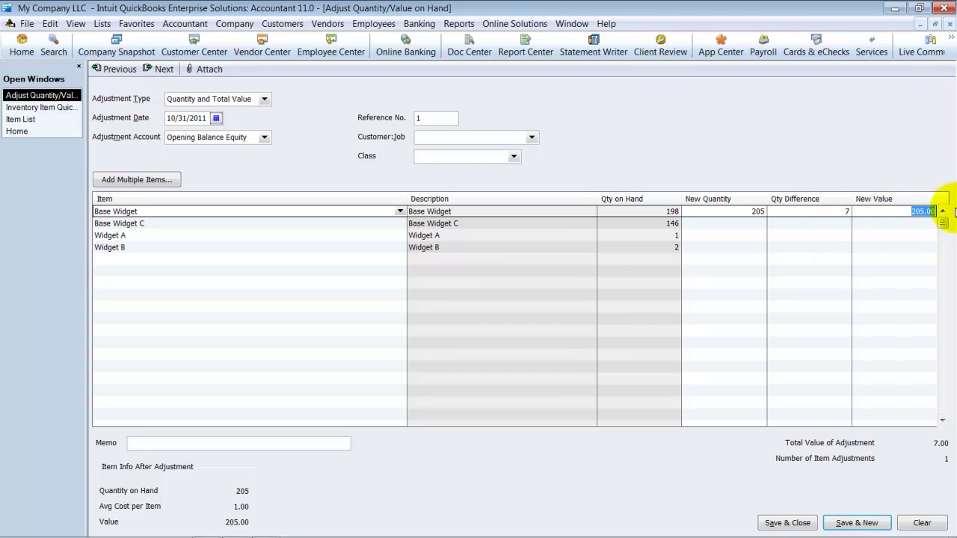
# - Set the new quantity of Base Widget C to 100 and override its new value with 50.00
pyautogui.click(744, 222)
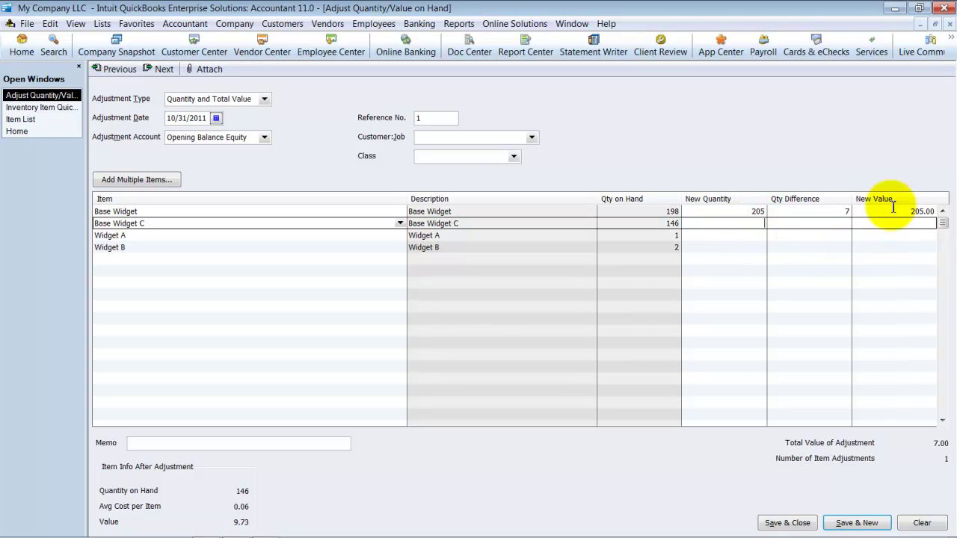
pyautogui.press('Tab')
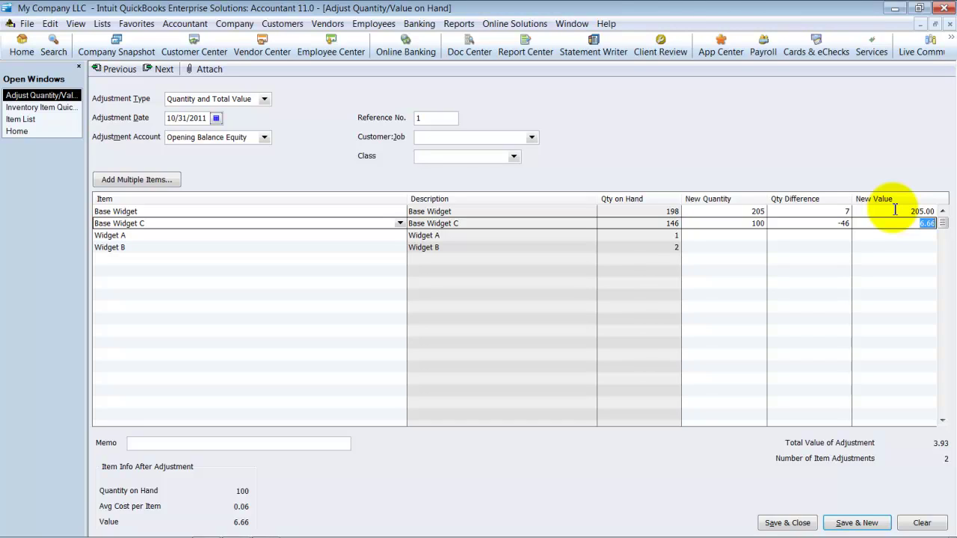
pyautogui.write('50')
pyautogui.press('Tab')
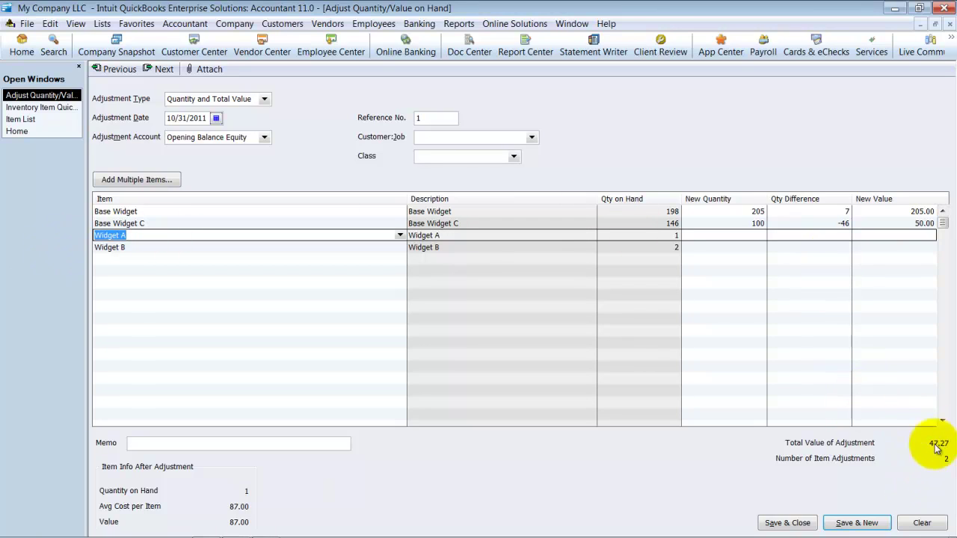
# - Set the new quantity to 10 for both Widget A and Widget B
pyautogui.click(755, 234)
pyautogui.press('Down')
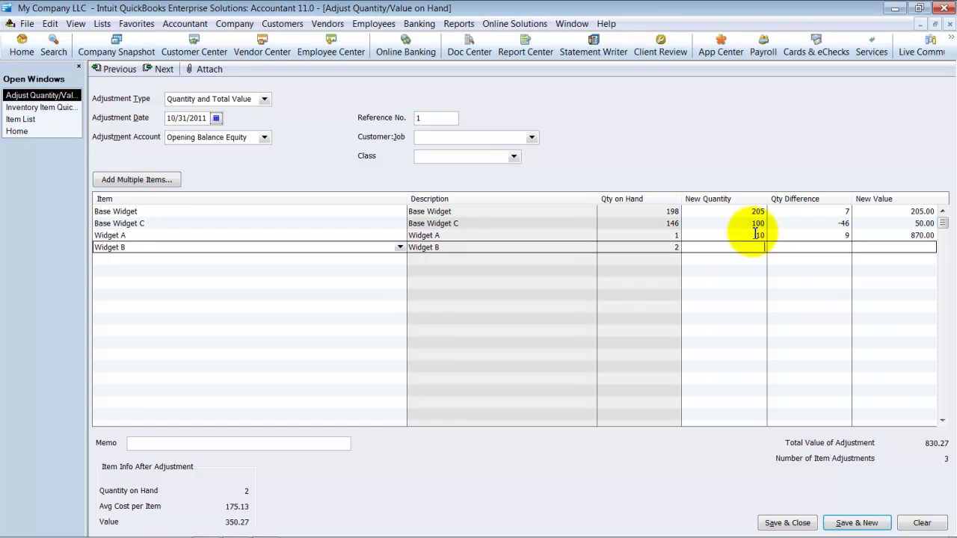
pyautogui.write('10')
pyautogui.press('Tab')
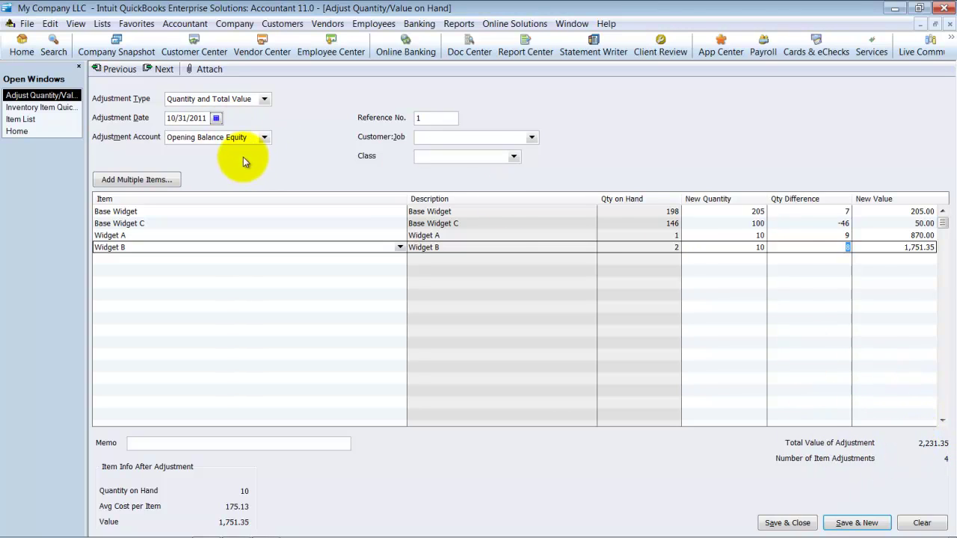
# - Review the available adjustment accounts and keep Opening Balance Equity selected
pyautogui.click(264, 137)
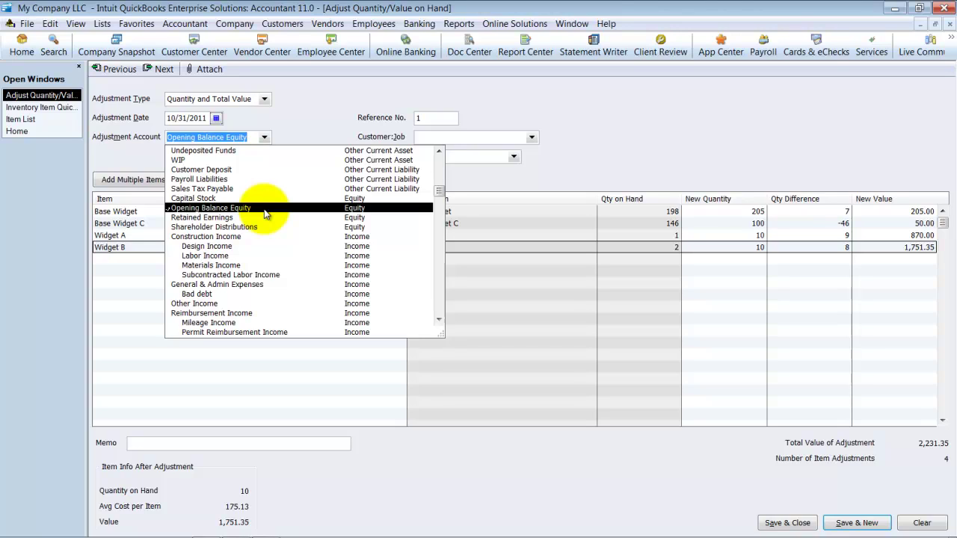
pyautogui.click(677, 112)
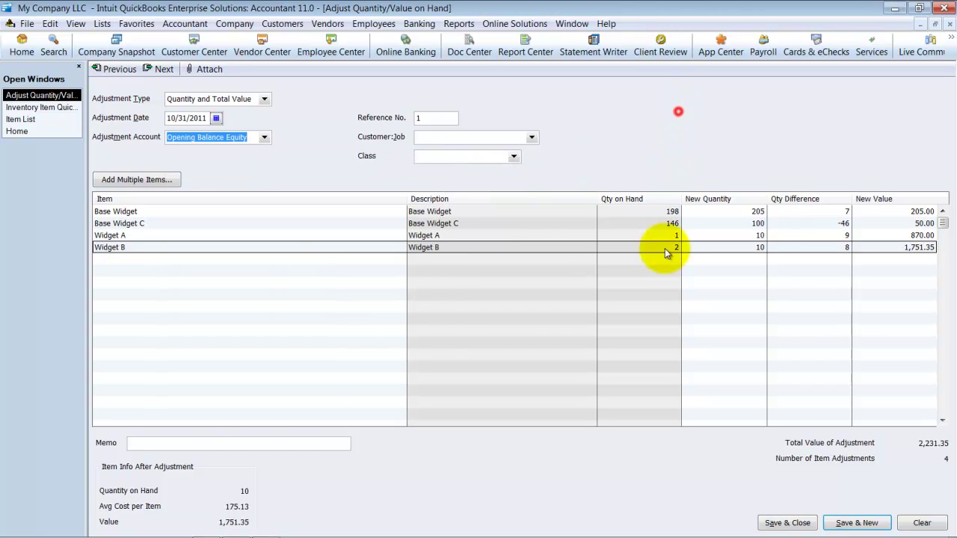